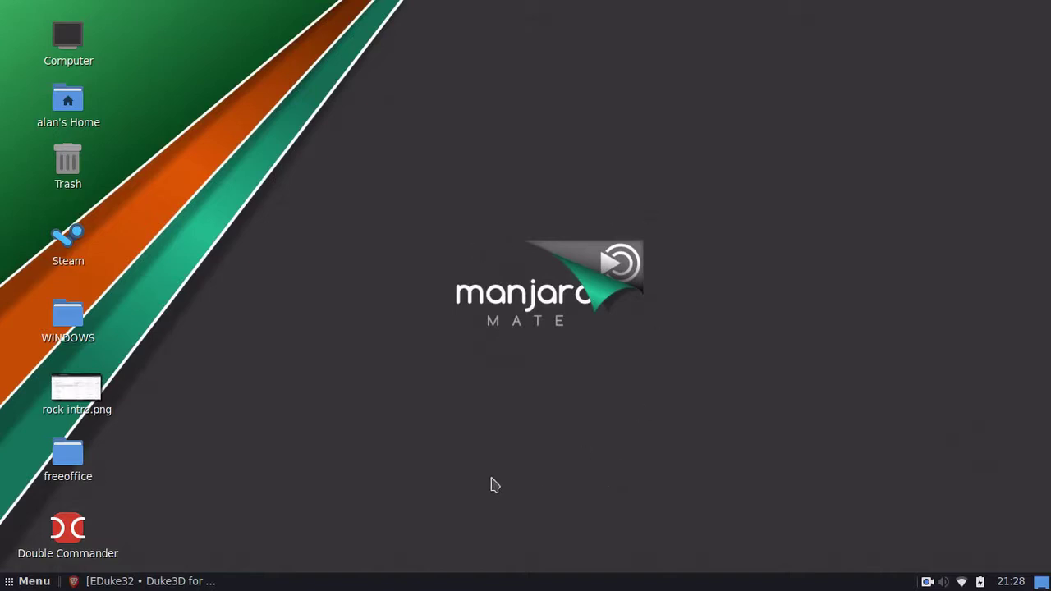
# View the EDuke32 website's latest download listing, then close the browser
pyautogui.click(200, 582)
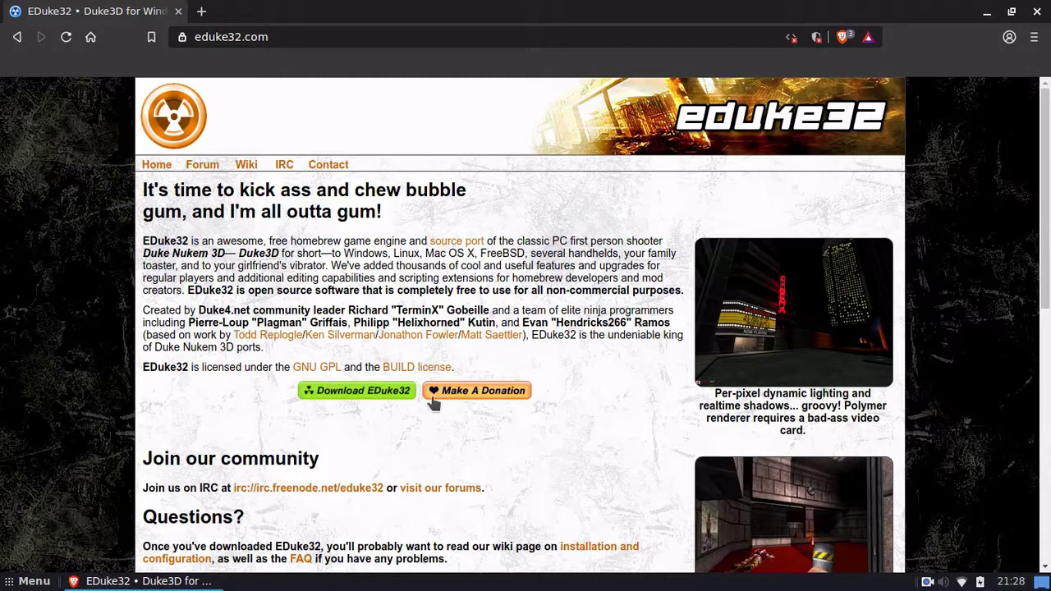
pyautogui.click(350, 394)
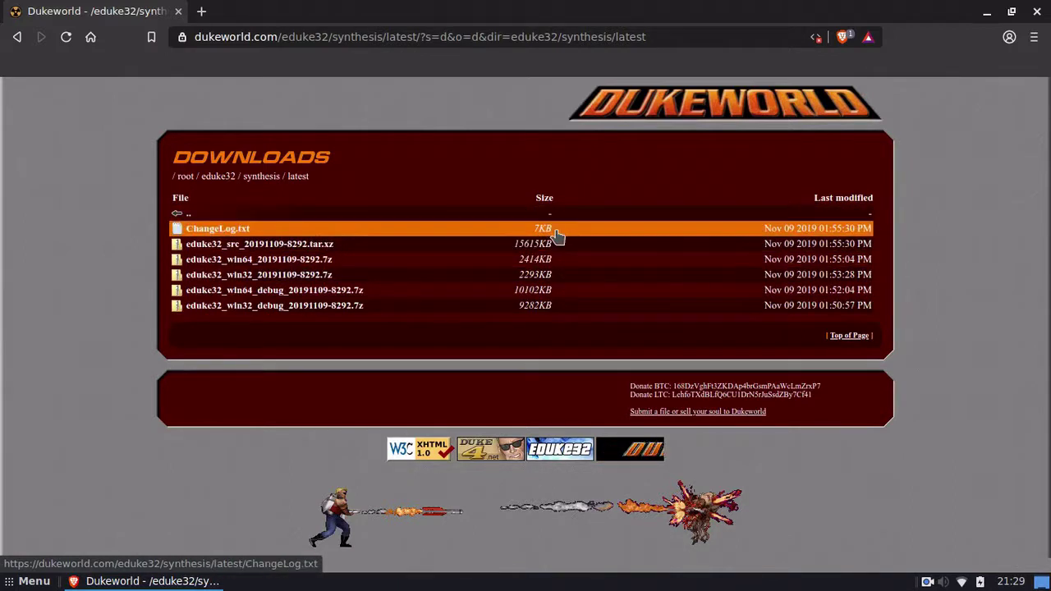
pyautogui.click(1039, 11)
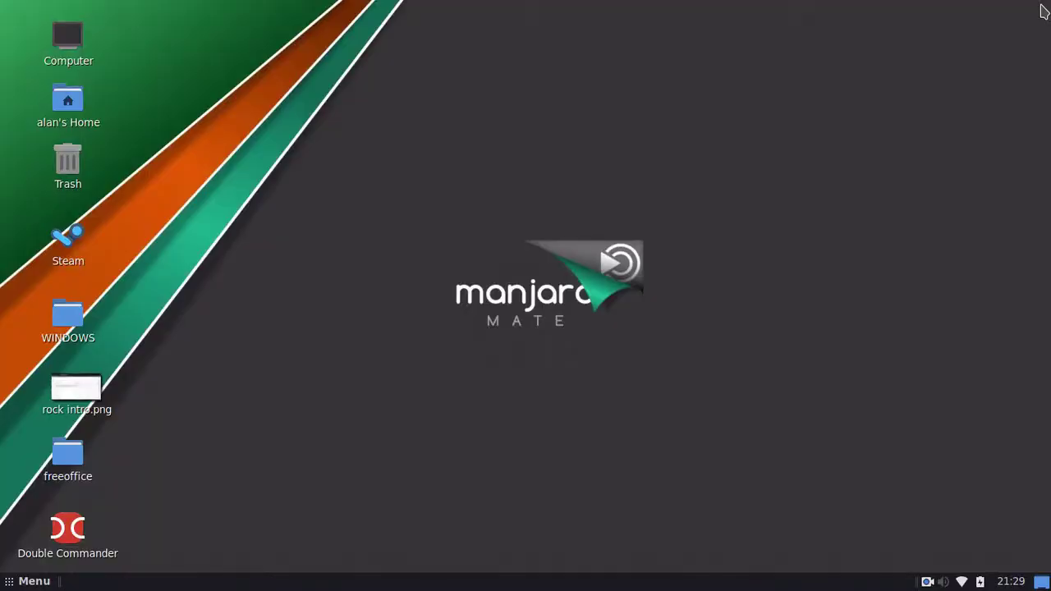
# Open a terminal and search the packages for eduke with trizen -Ss
pyautogui.hotkey('ctrl', 'alt', 't')
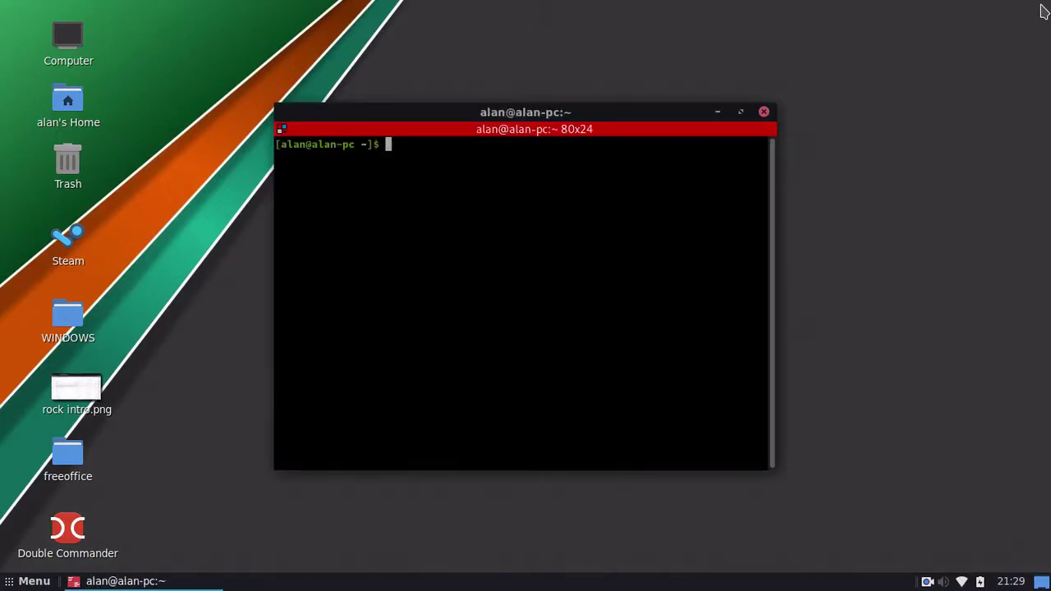
pyautogui.write('tri')
pyautogui.write('en')
pyautogui.press('BackSpace')
pyautogui.press('BackSpace')
pyautogui.write('zen -S')
pyautogui.press('BackSpace')
pyautogui.write('s edk')
pyautogui.press('BackSpace')
pyautogui.press('BackSpace')
pyautogui.write('duke')
pyautogui.press('Return')
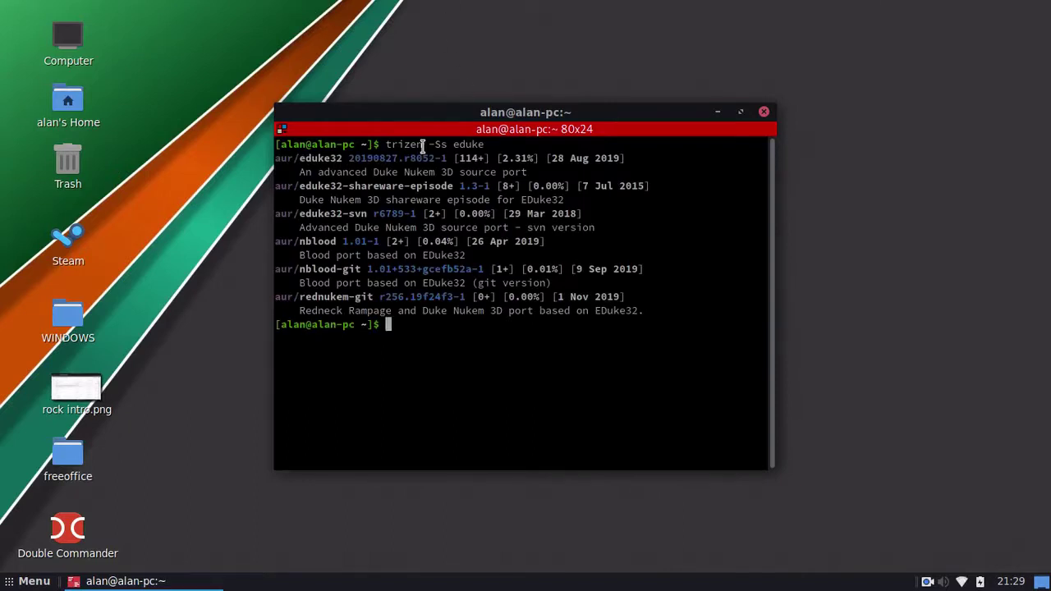
# Examine the found packages: eduke32, eduke32-svn, the Blood port, the Redneck Rampage port and eduke32-shareware-episode
pyautogui.moveTo(305, 159); pyautogui.dragTo(367, 160)
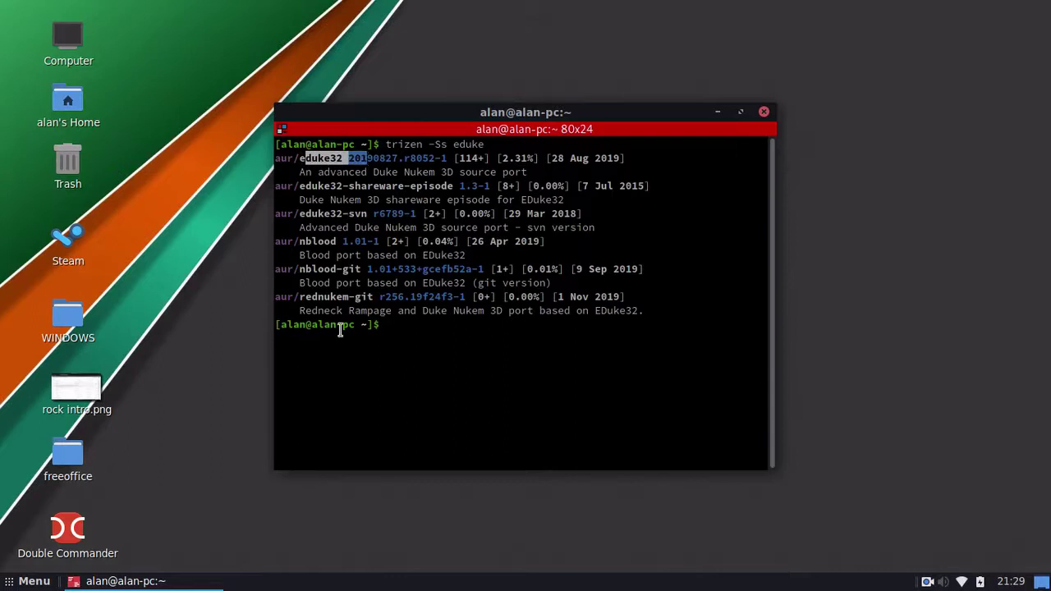
pyautogui.moveTo(299, 212); pyautogui.dragTo(368, 210)
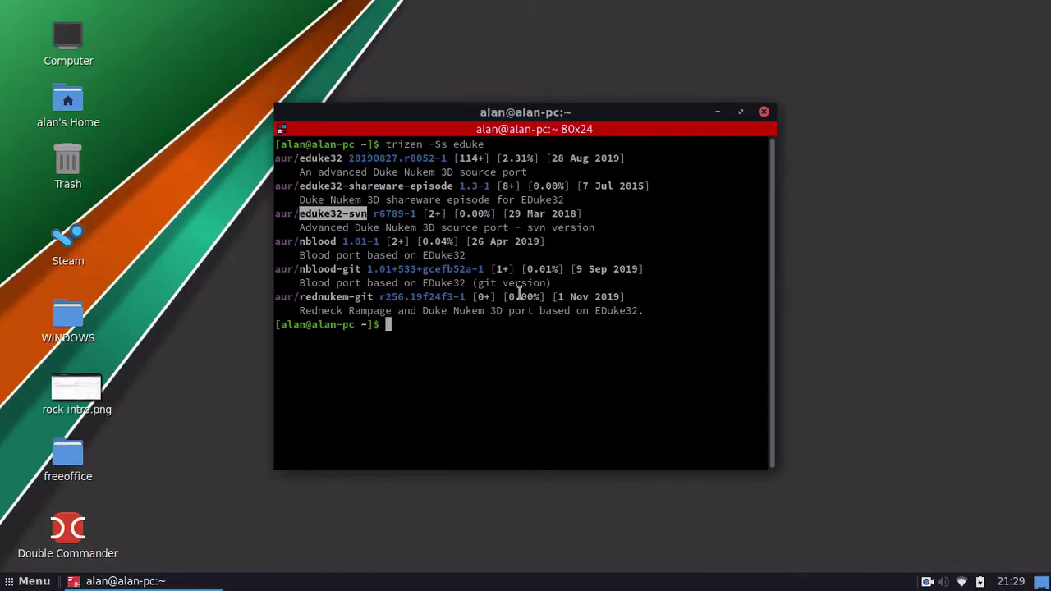
pyautogui.moveTo(300, 255); pyautogui.dragTo(467, 255)
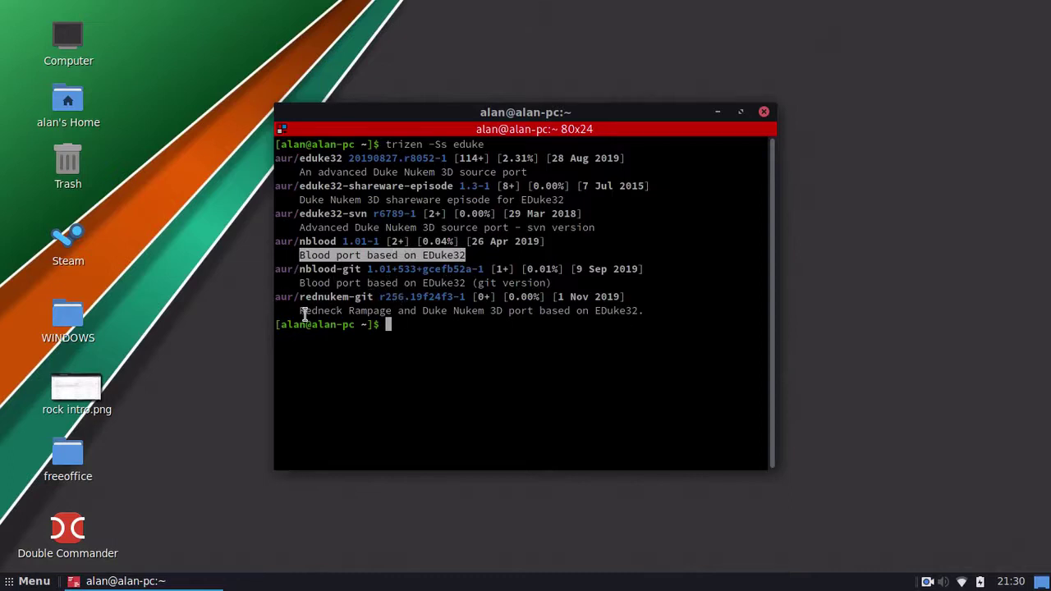
pyautogui.moveTo(299, 311); pyautogui.dragTo(638, 311)
pyautogui.click(526, 312)
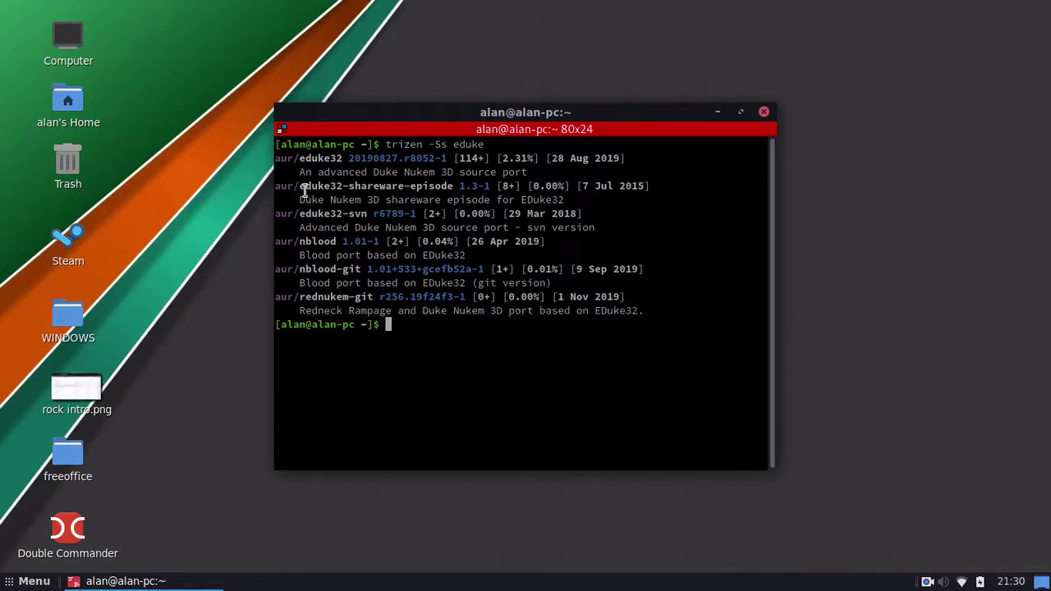
pyautogui.moveTo(305, 186); pyautogui.dragTo(460, 189)
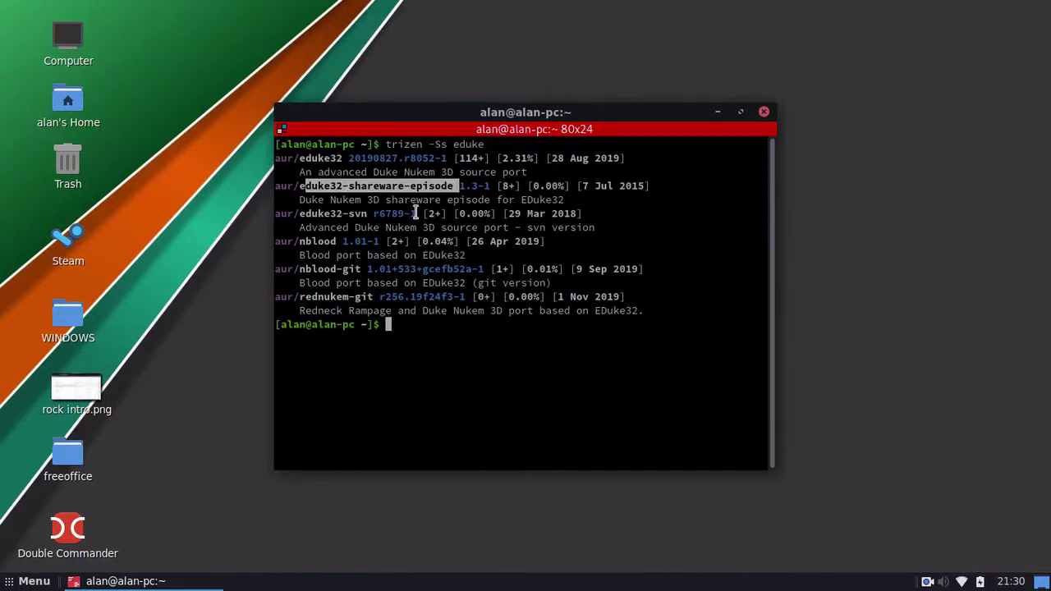
pyautogui.click(345, 186)
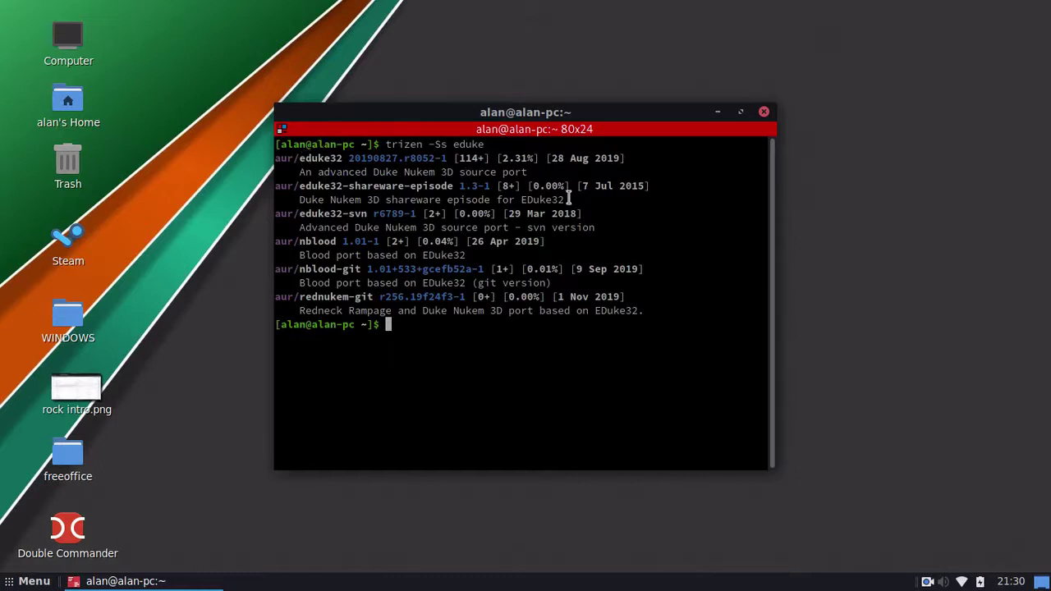
# Try to install a package named eduke with trizen -S
pyautogui.press('Up')
pyautogui.press('Left')
pyautogui.press('Left')
pyautogui.press('Left')
pyautogui.press('Left')
pyautogui.press('Left')
pyautogui.press('Left')
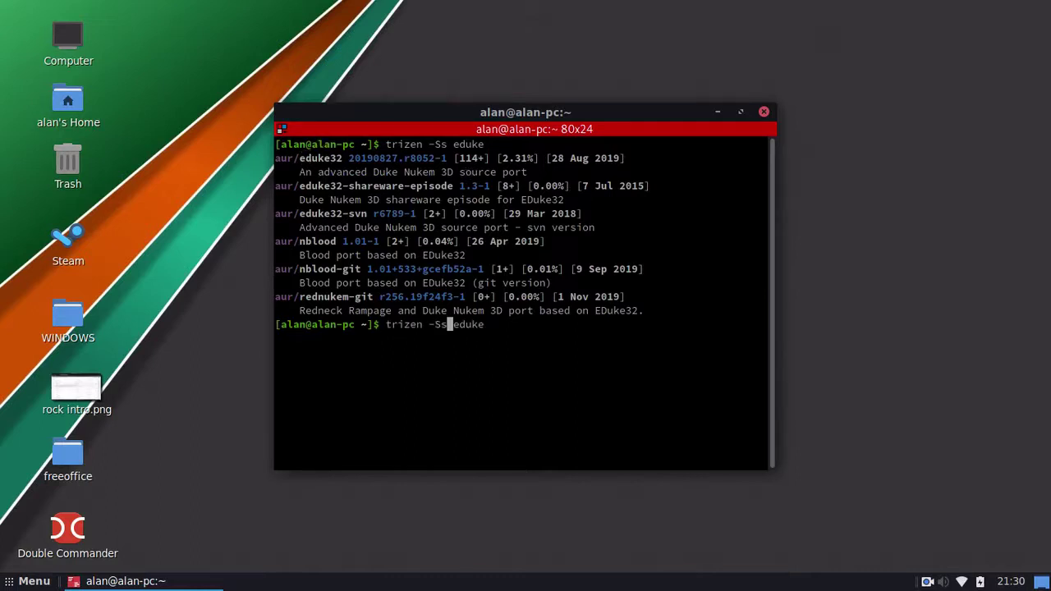
pyautogui.press('BackSpace')
pyautogui.press('Return')
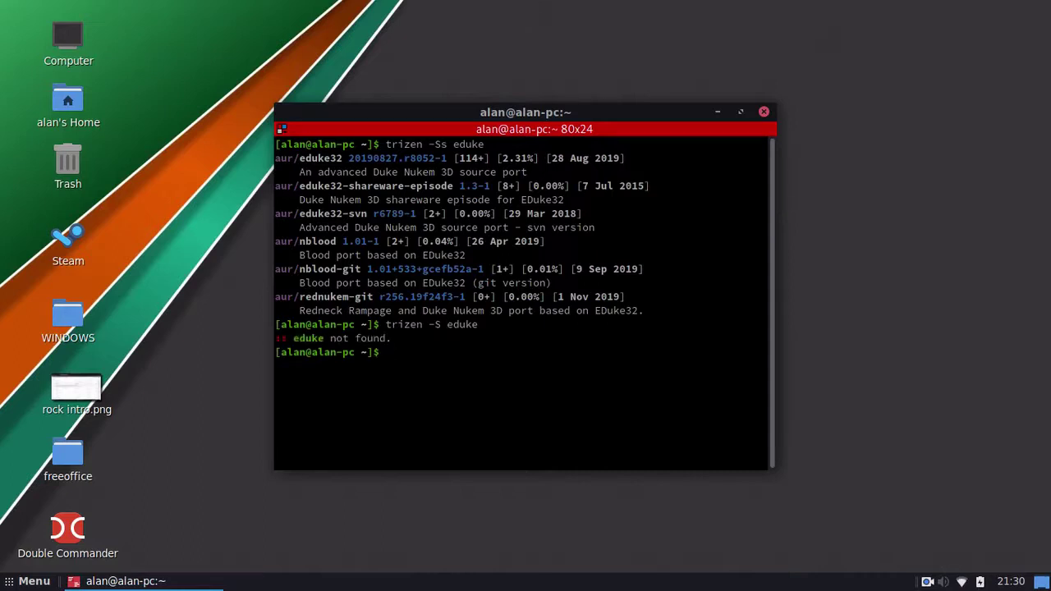
# Install the package with trizen -S eduke32, declining to edit the PKGBUILD, eduke32.desktop and eduke32.install files
pyautogui.press('Up')
pyautogui.write('32')
pyautogui.press('Return')
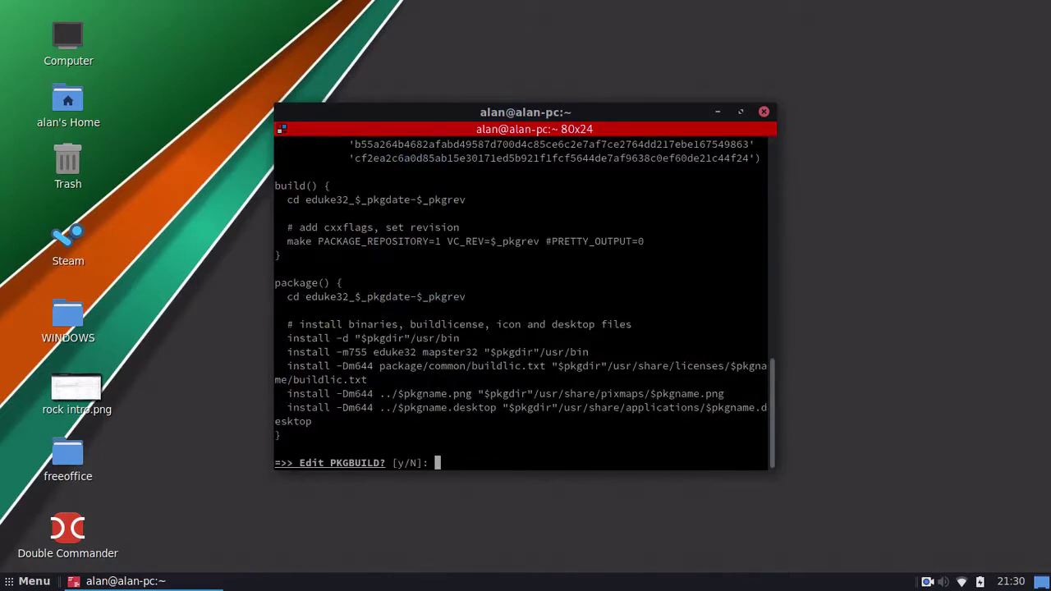
pyautogui.write('n')
pyautogui.press('Return')
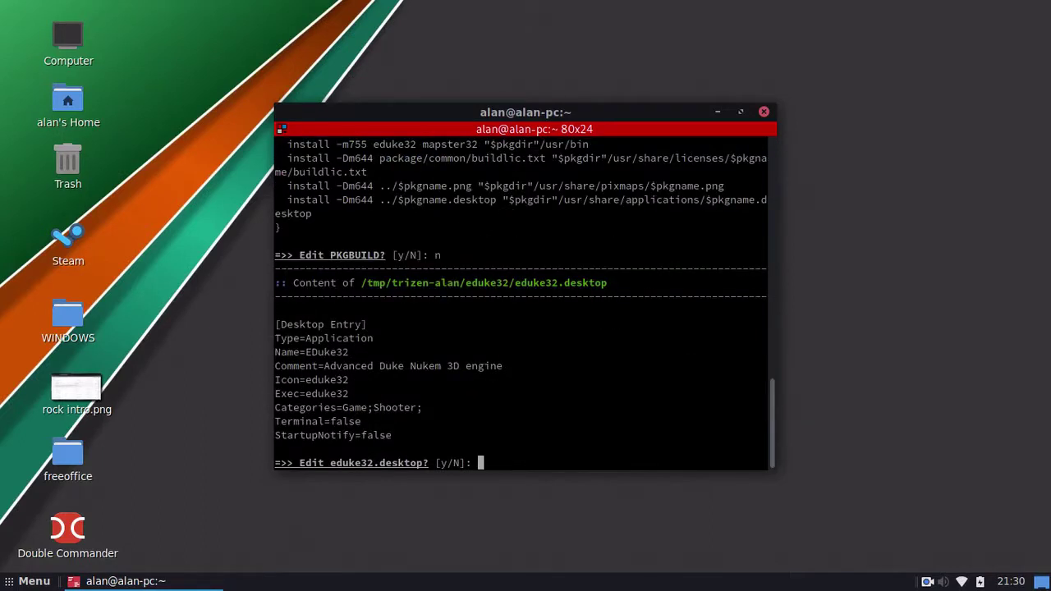
pyautogui.write('n')
pyautogui.press('Return')
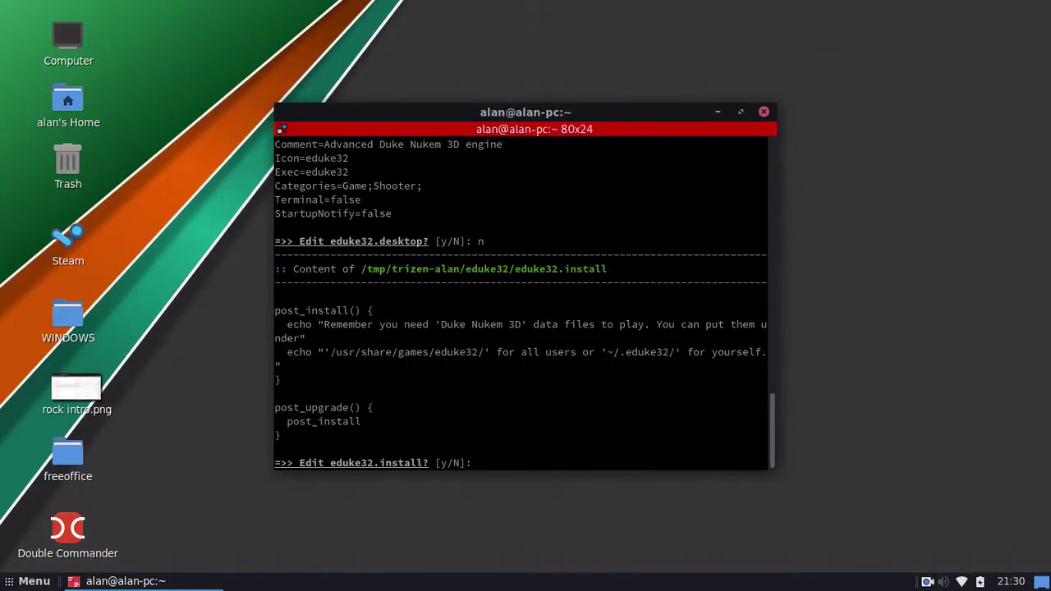
pyautogui.write('n')
pyautogui.press('Return')
pyautogui.write('n')
pyautogui.press('Return')
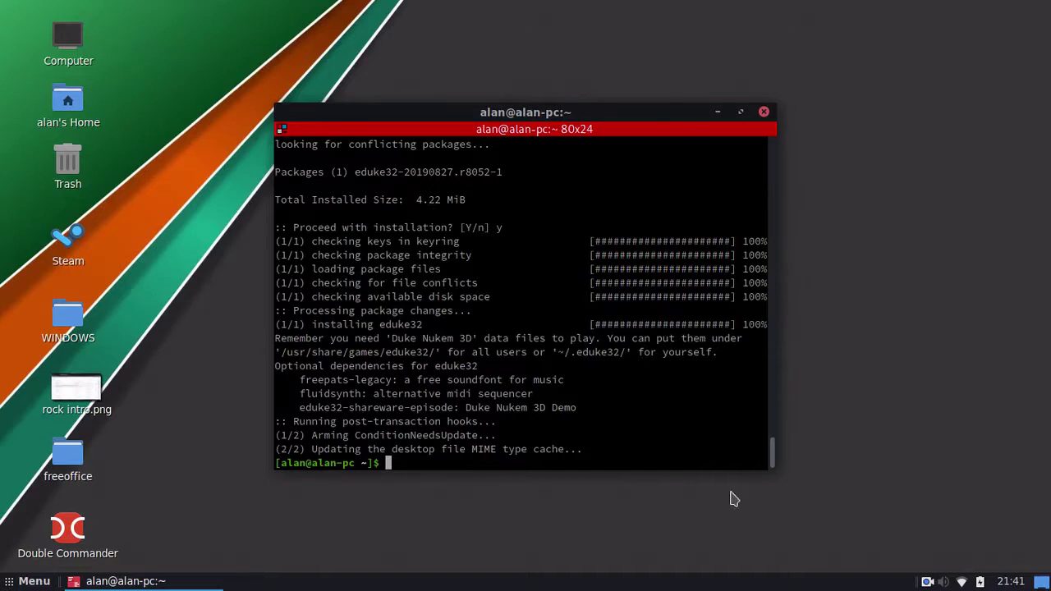
# Launch the newly installed EDuke32 and cancel its startup window without starting the game
pyautogui.click(29, 580)
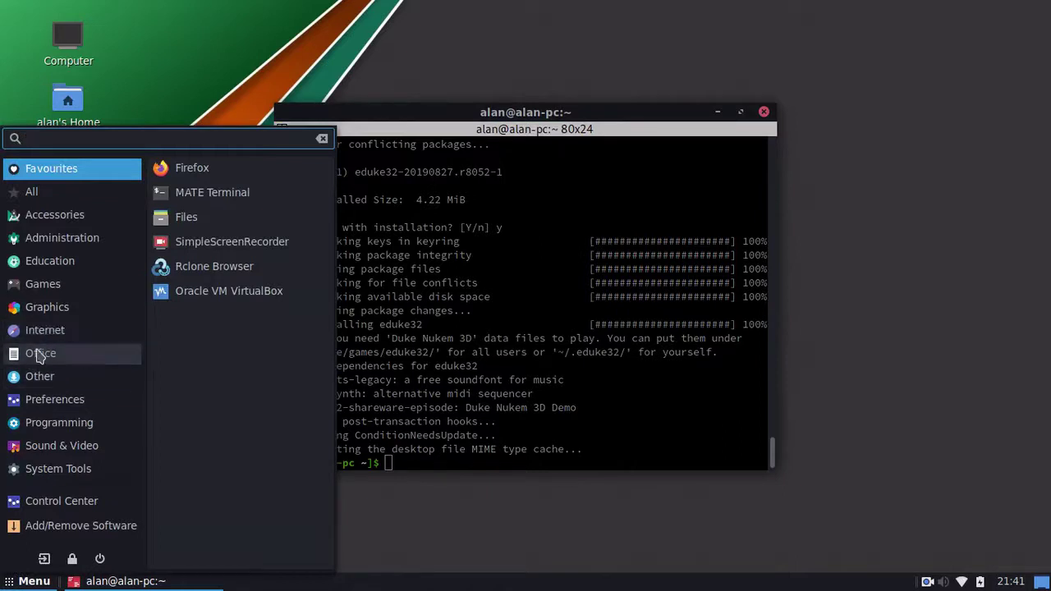
pyautogui.click(97, 284)
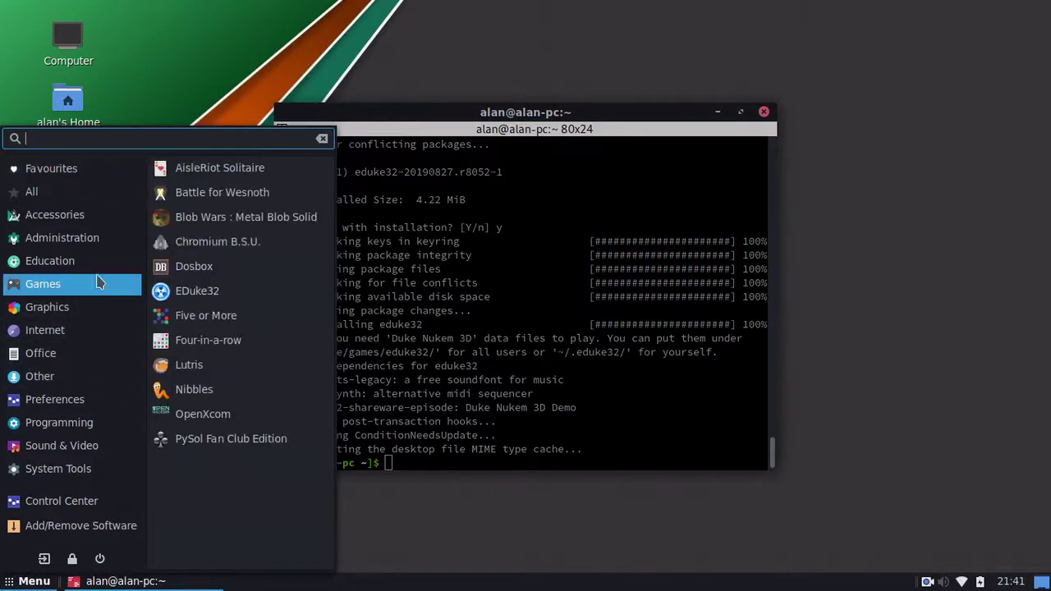
pyautogui.click(206, 291)
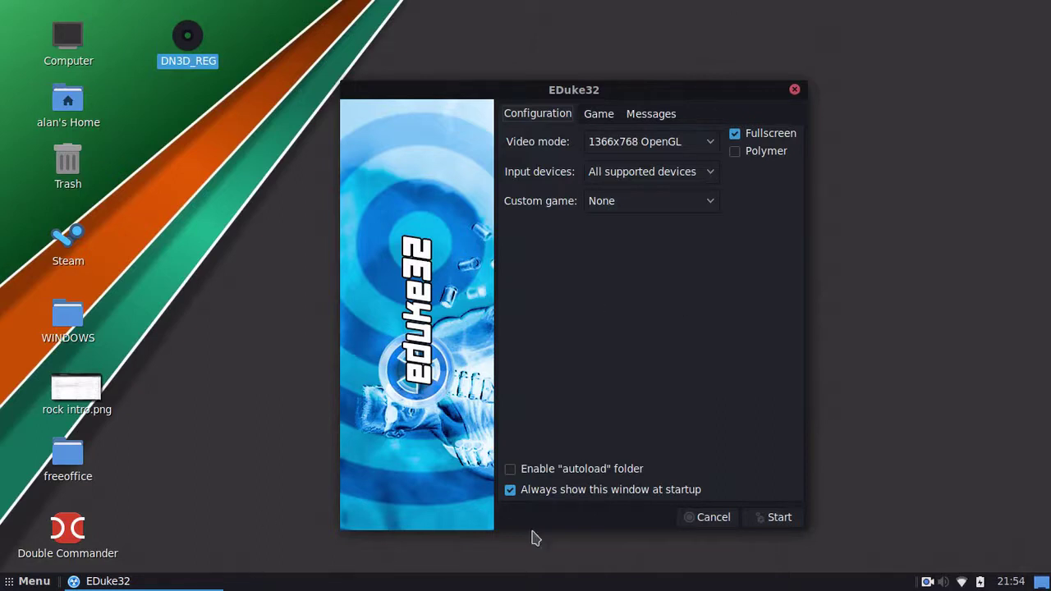
pyautogui.click(706, 519)
# Start DOSBox and mount the DN3D_REG disc from the user's /run/media folder as drive D
pyautogui.click(33, 580)
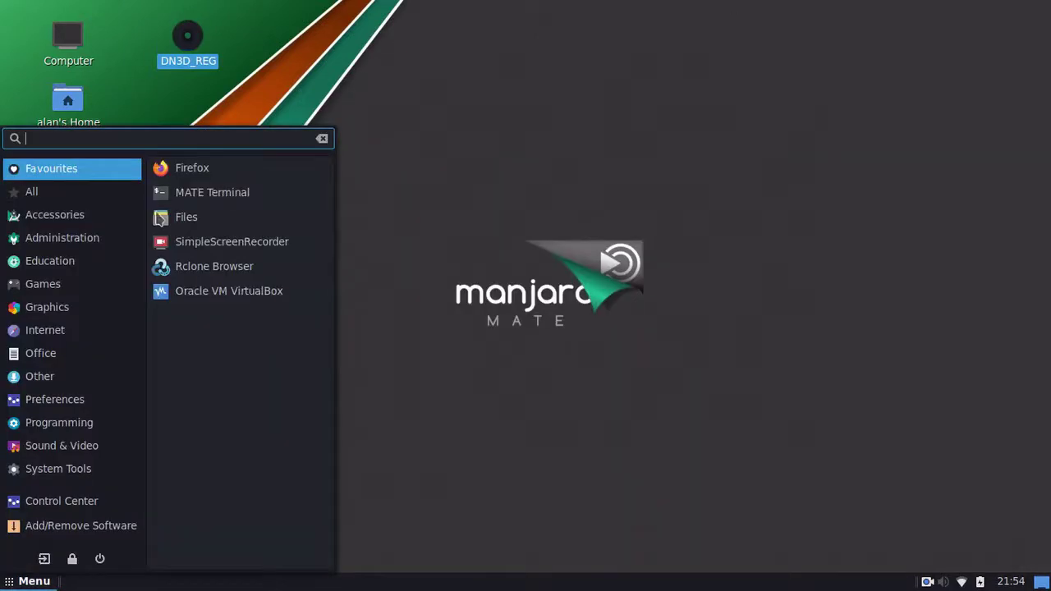
pyautogui.click(82, 285)
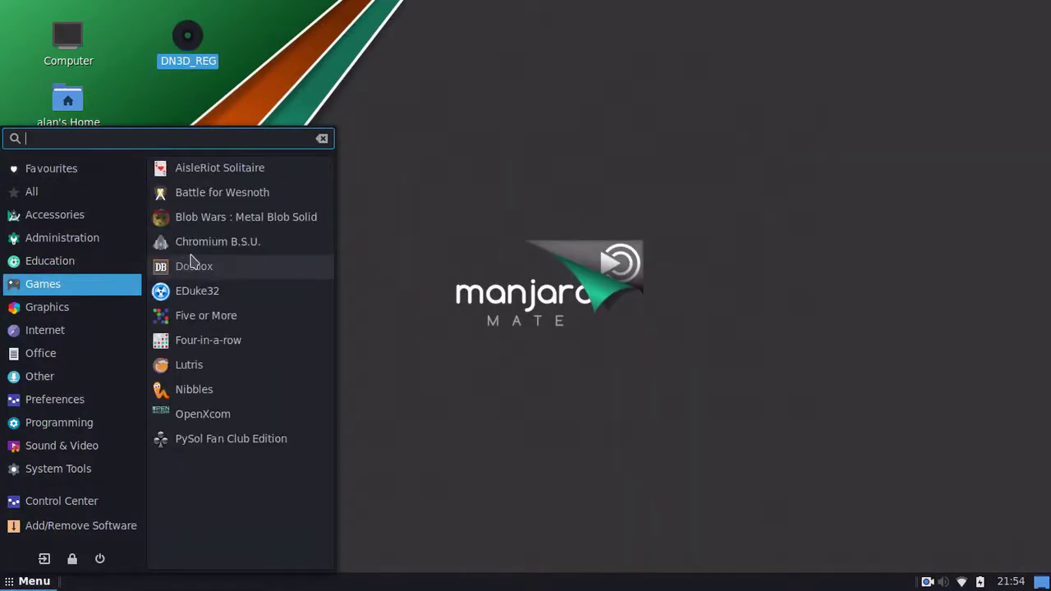
pyautogui.click(194, 266)
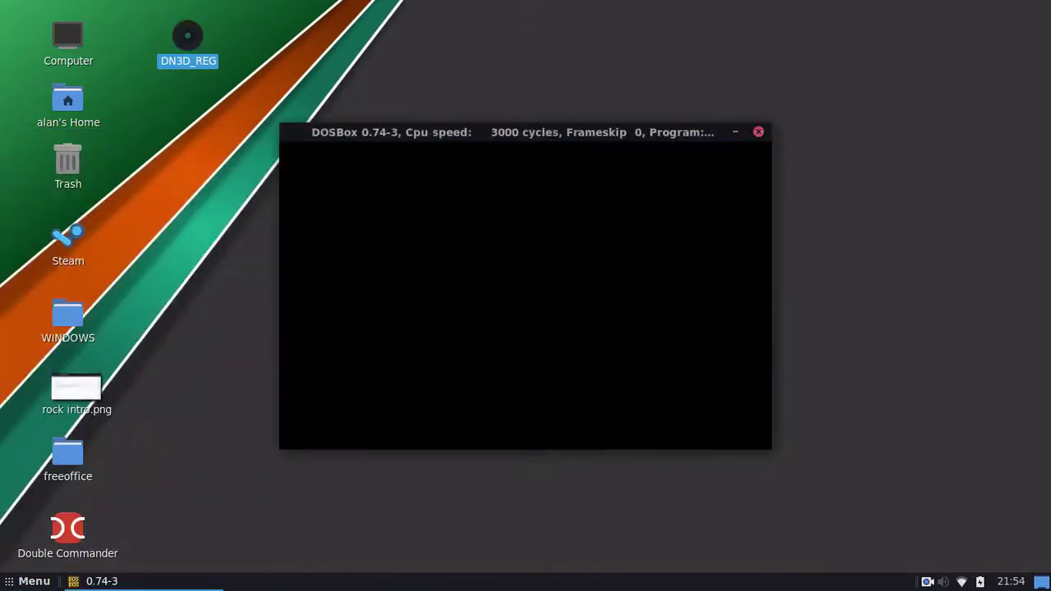
pyautogui.write('mount d ')
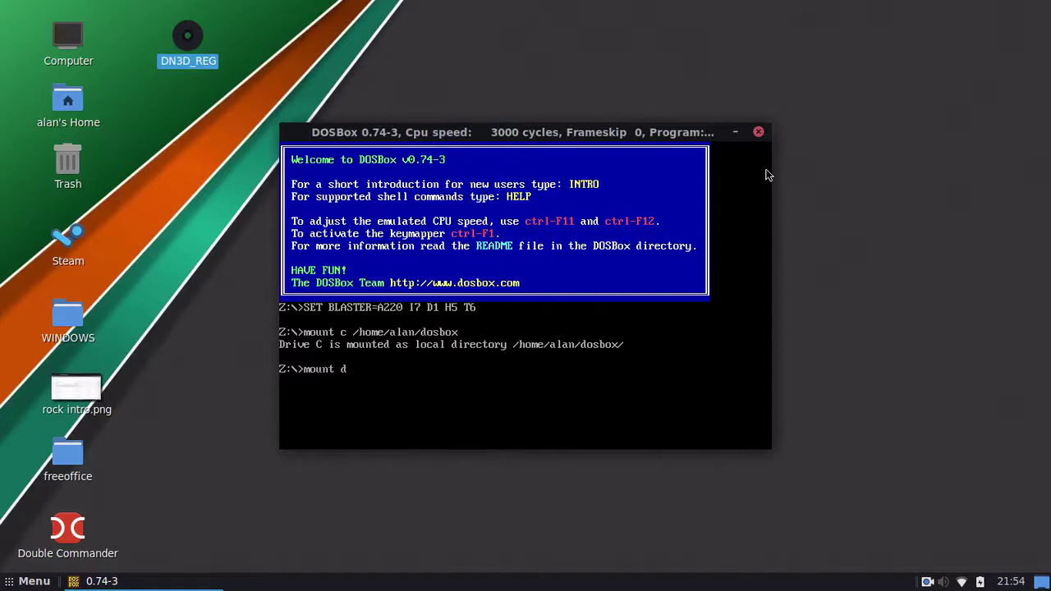
pyautogui.write('/run/media/alan')
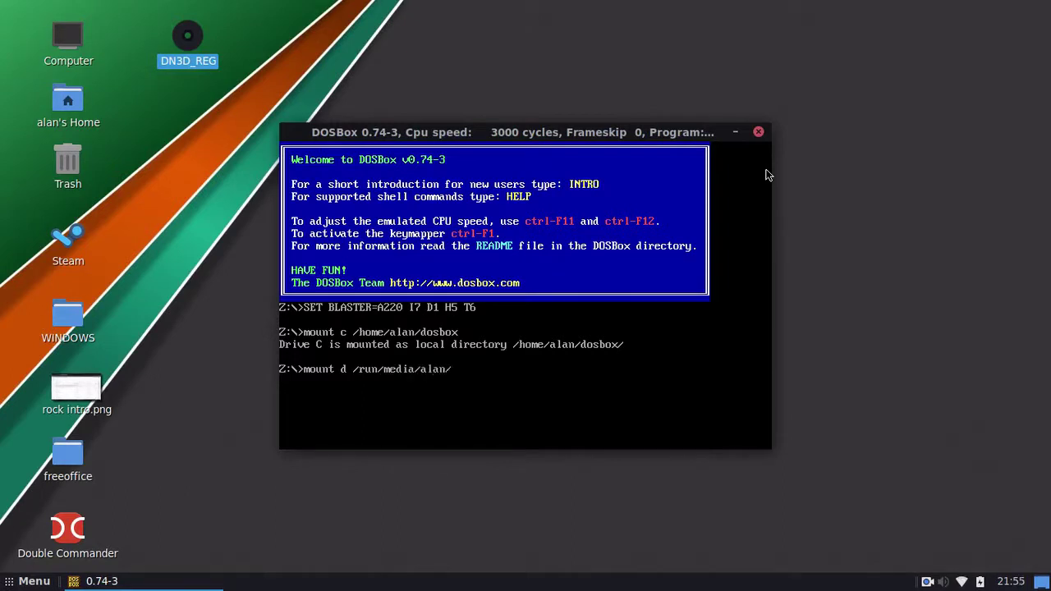
pyautogui.write('/DN3D_REG')
pyautogui.press('Return')
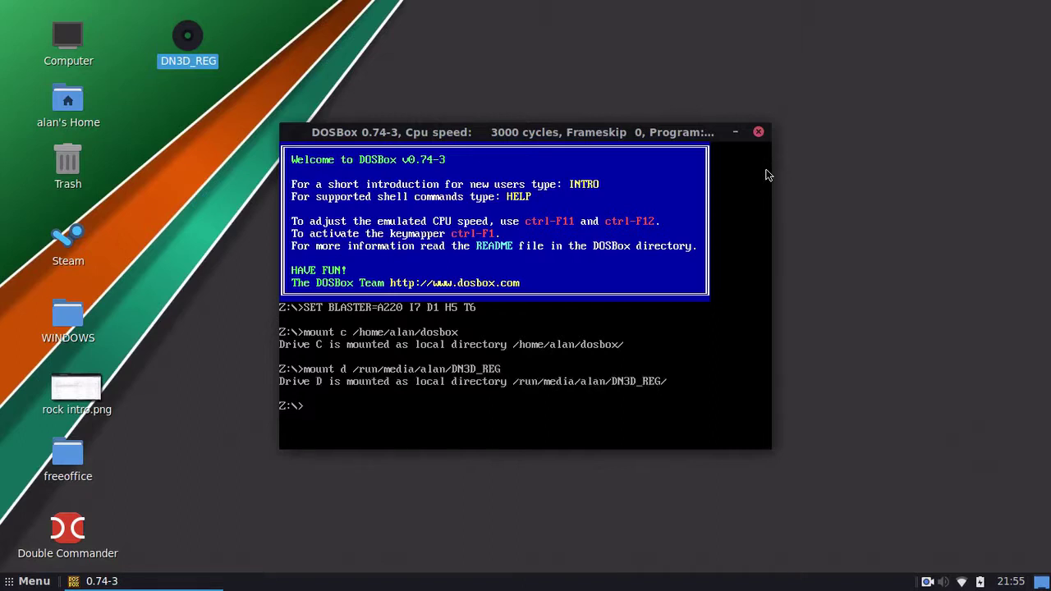
# Switch to drive D in DOSBox and list the disc's contents
pyautogui.write('d:')
pyautogui.press('Return')
pyautogui.write('dir')
pyautogui.press('Return')
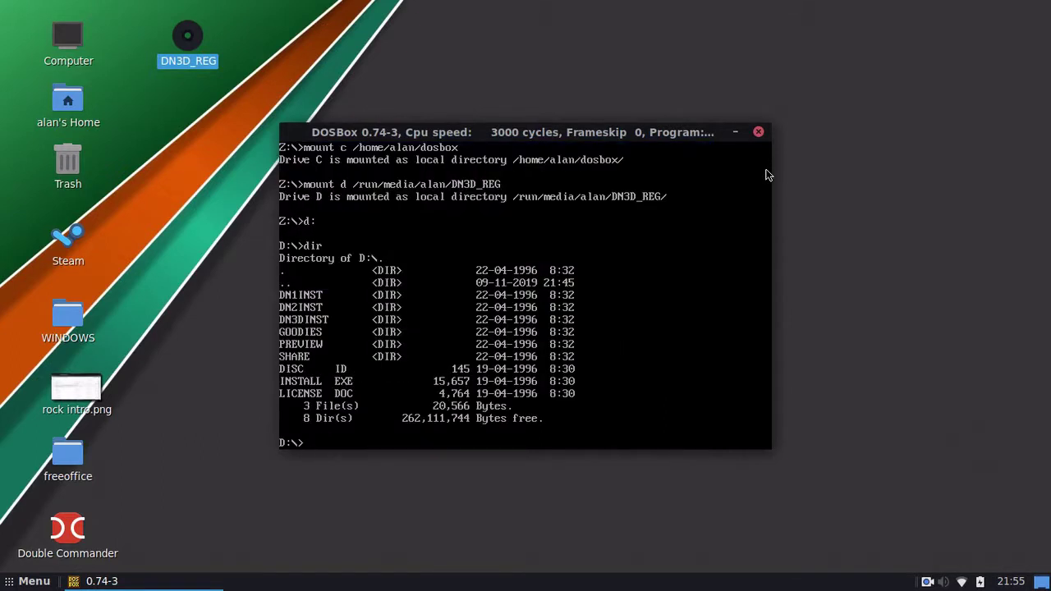
# Run INSTALL.EXE from the disc and install Duke Nukem 3D to drive C: in the default \DUKE3D directory
pyautogui.write('insta')
pyautogui.press('Tab')
pyautogui.press('Return')
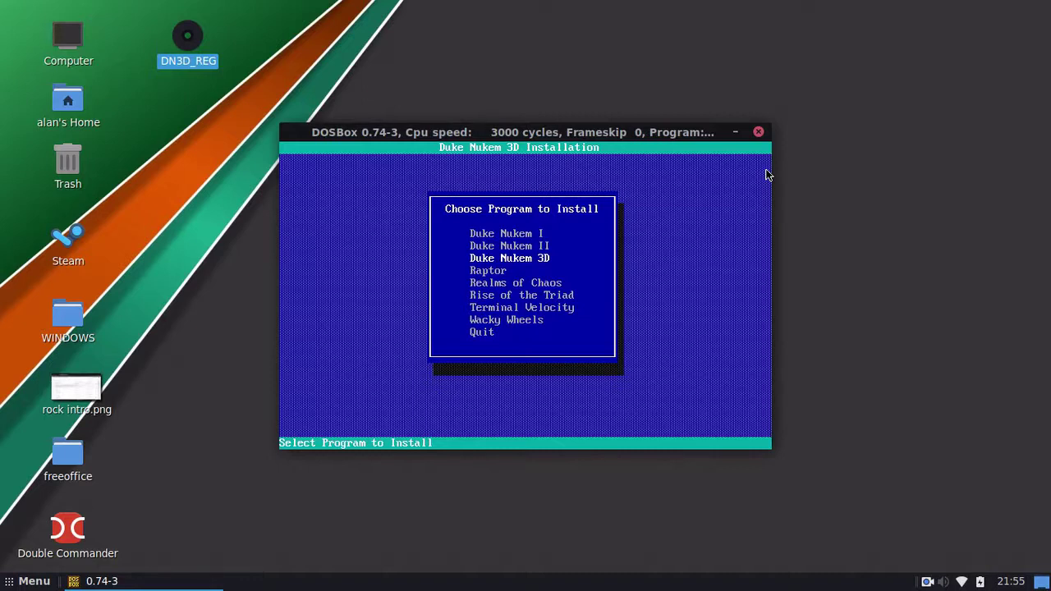
pyautogui.press('Return')
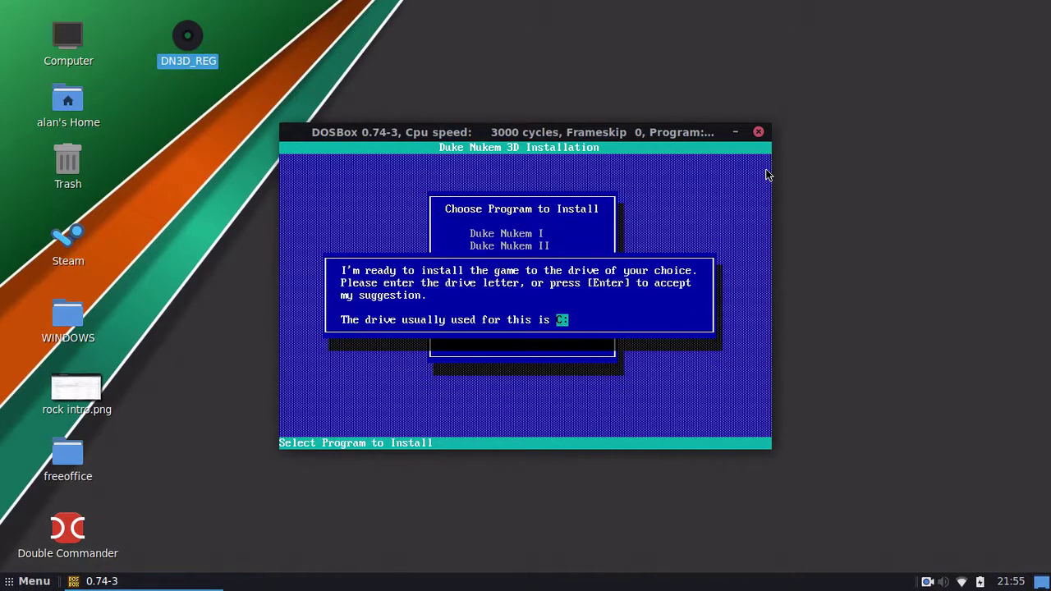
pyautogui.press('Return')
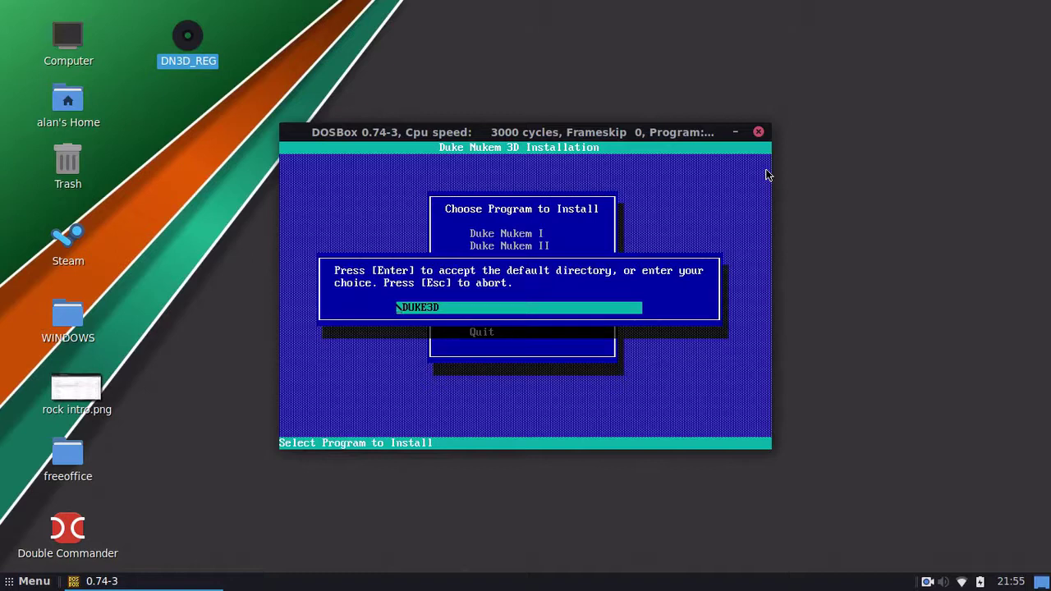
pyautogui.press('Return')
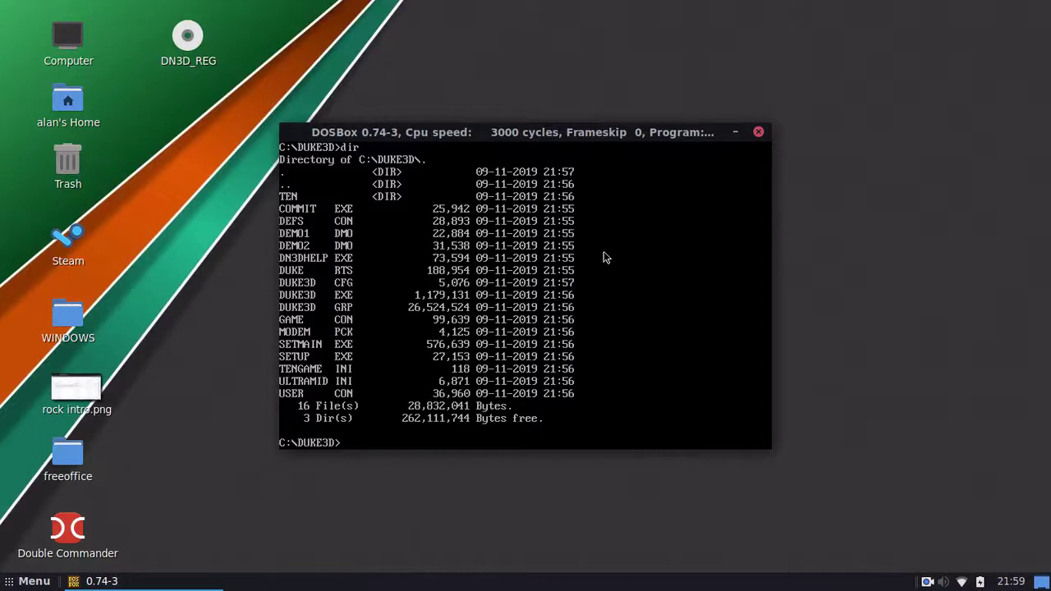
# Quit DOSBox with the exit command
pyautogui.write('eix')
pyautogui.press('BackSpace')
pyautogui.press('BackSpace')
pyautogui.write('xit')
pyautogui.press('Return')
# Launch EDuke32 again and try to start the game with the existing configuration
pyautogui.click(33, 581)
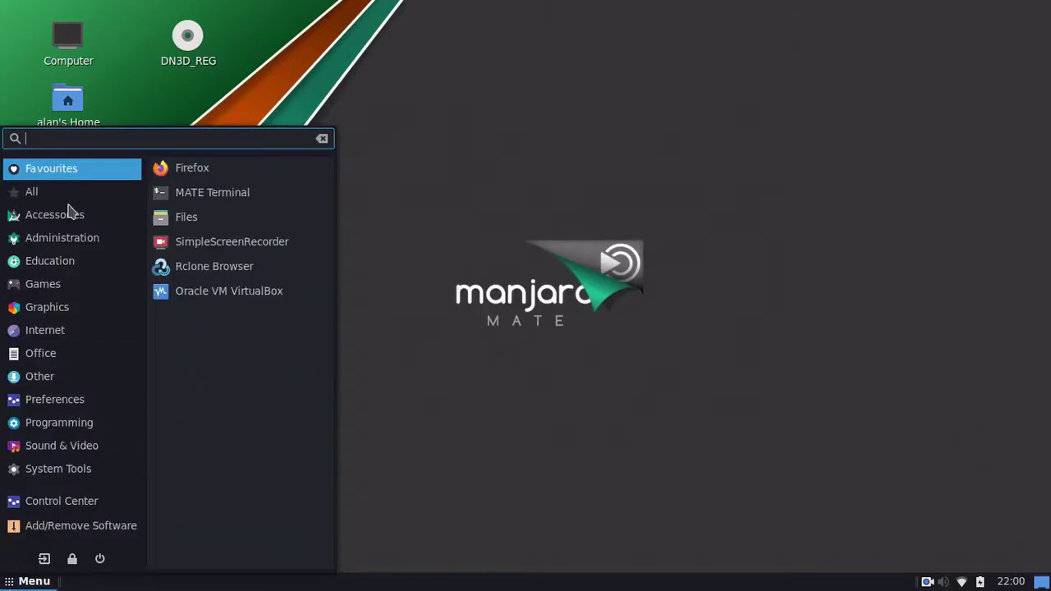
pyautogui.click(67, 294)
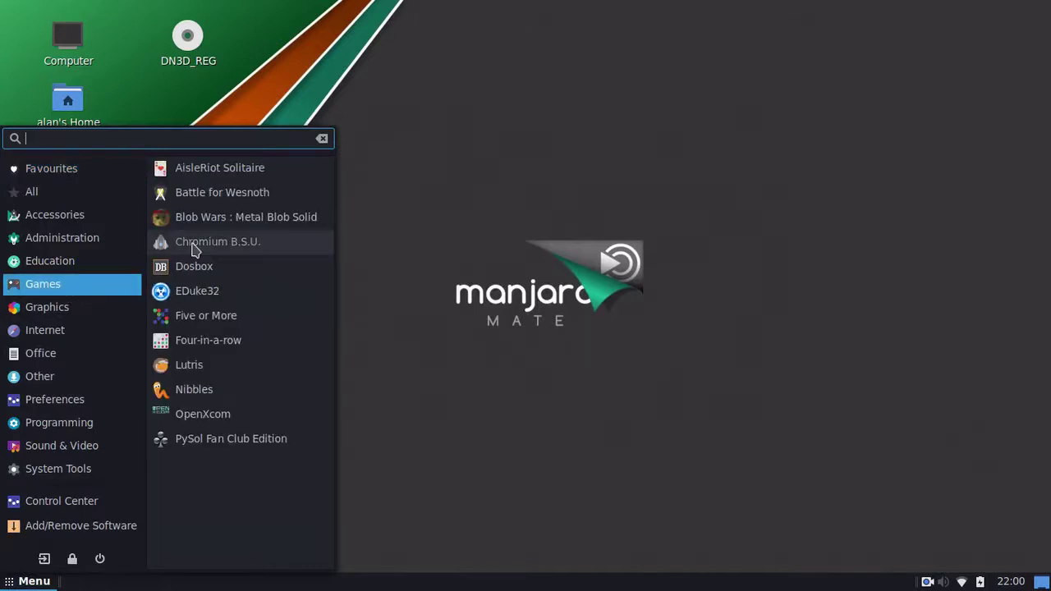
pyautogui.click(197, 294)
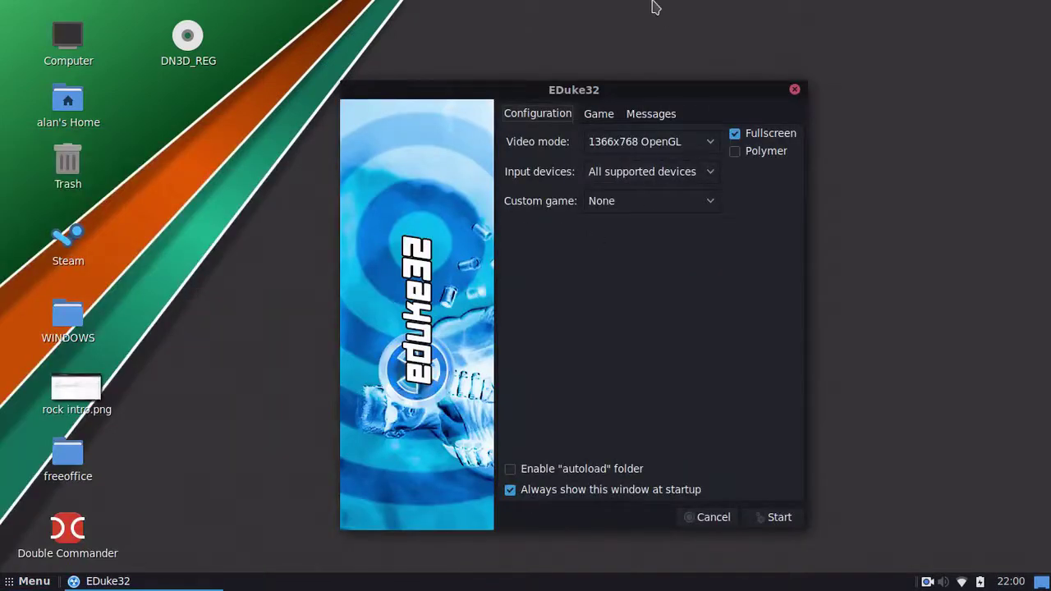
pyautogui.click(762, 520)
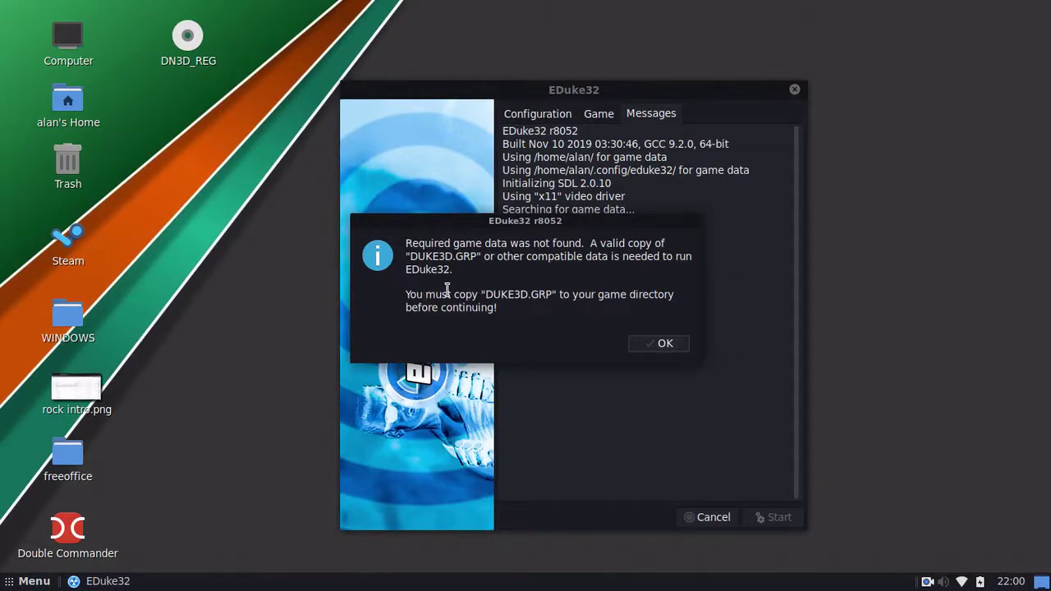
# Read the notice about copying DUKE3D.GRP to the game directory and dismiss it
pyautogui.moveTo(447, 290); pyautogui.dragTo(552, 296)
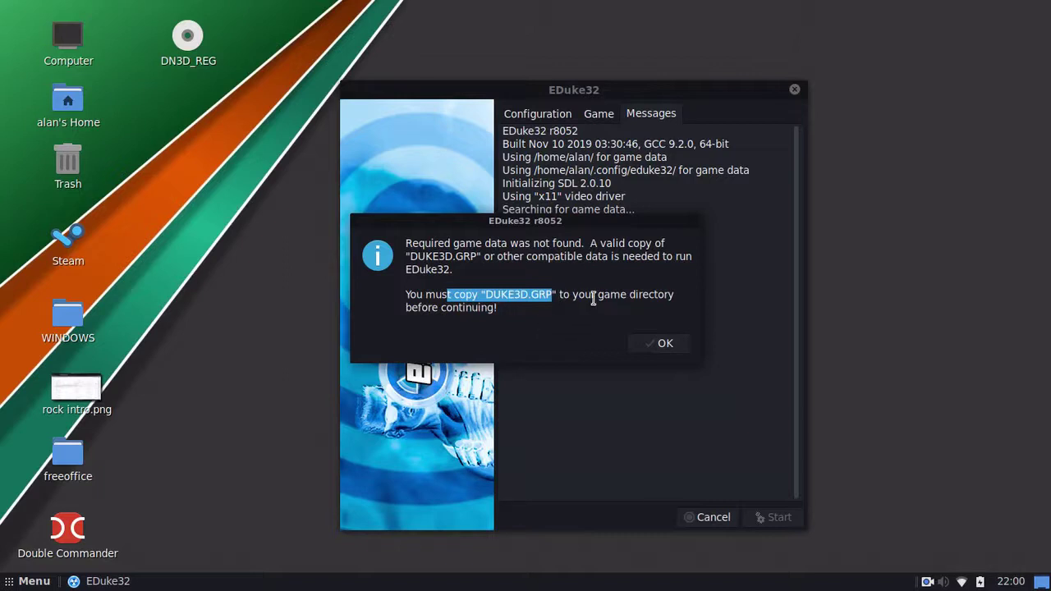
pyautogui.click(593, 297)
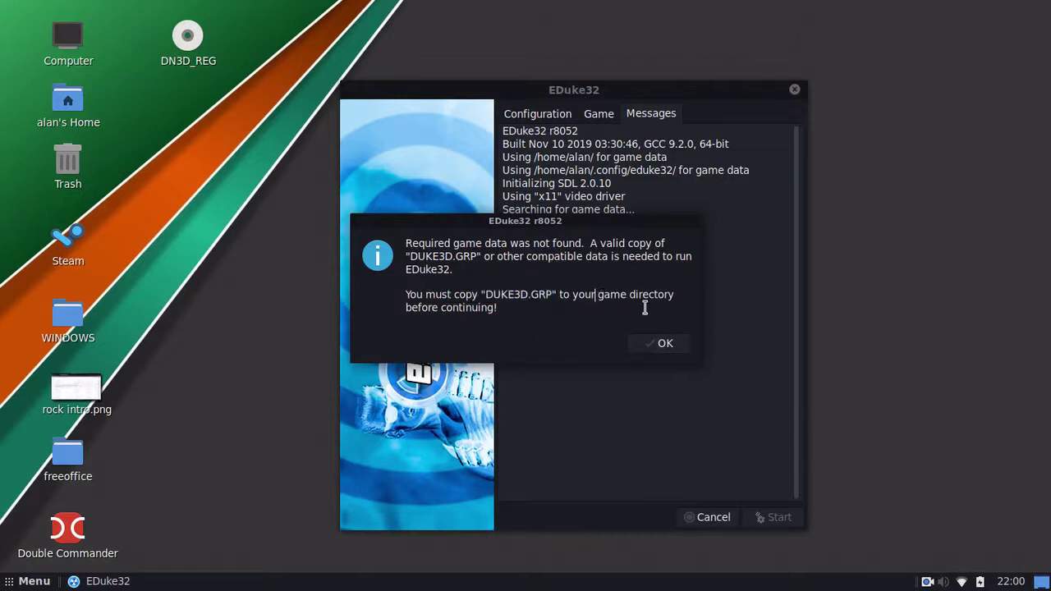
pyautogui.click(665, 346)
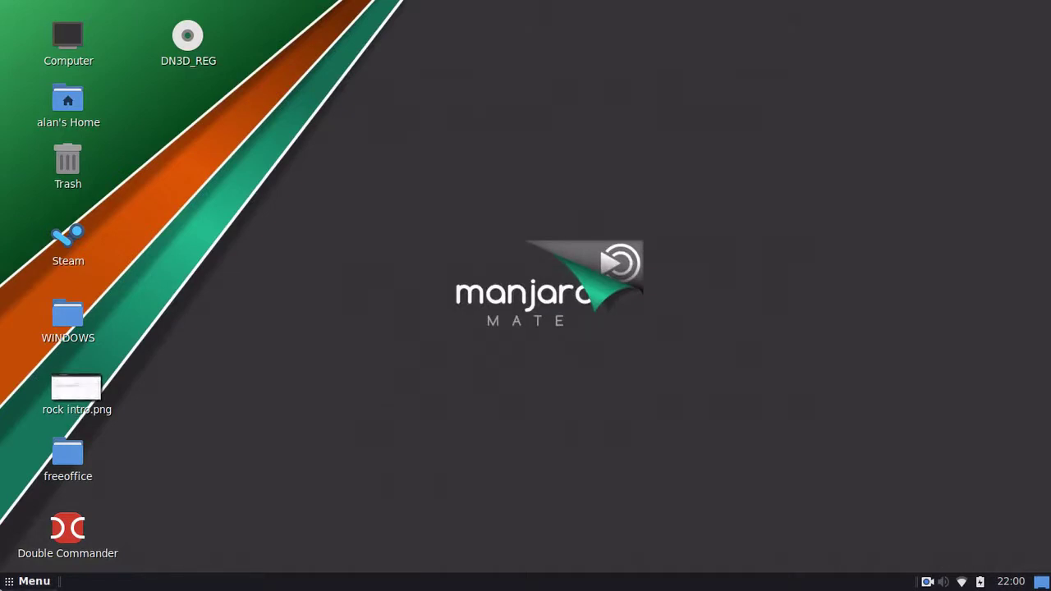
# Relaunch EDuke32, review its startup messages and configuration, and try to start the game
pyautogui.click(33, 581)
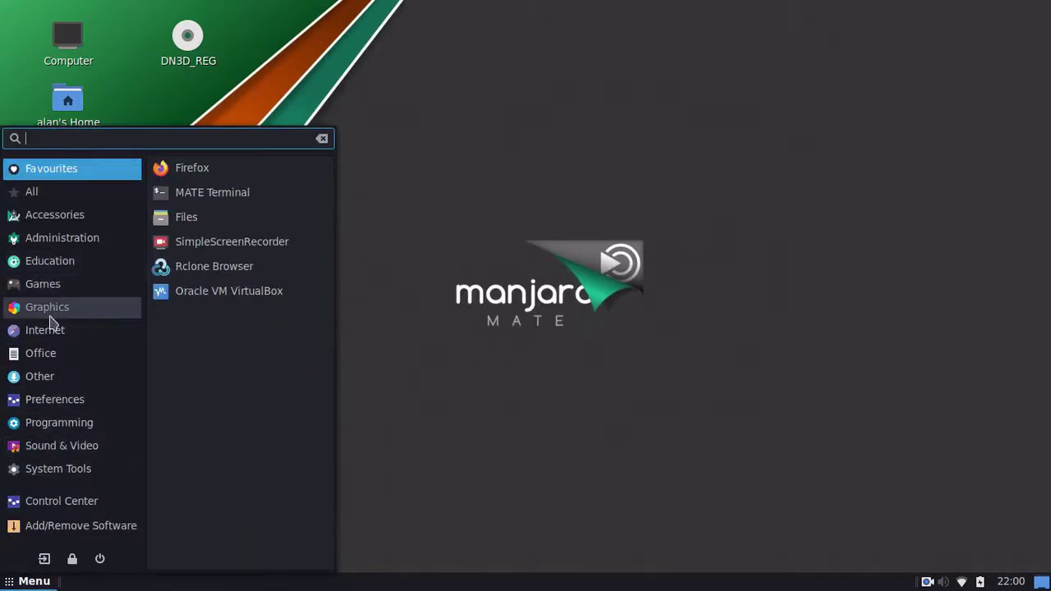
pyautogui.click(53, 287)
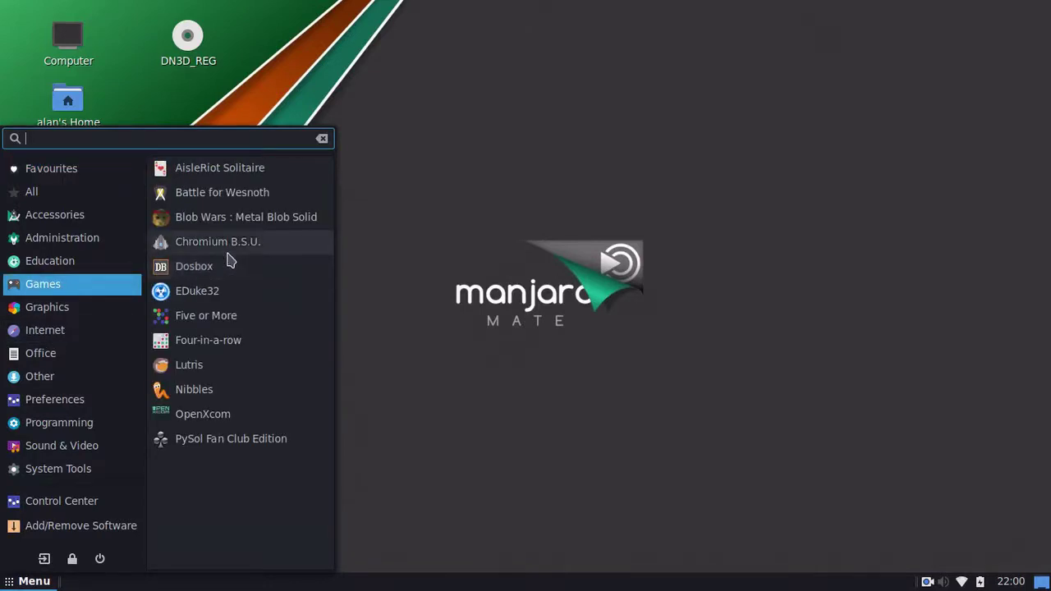
pyautogui.click(215, 292)
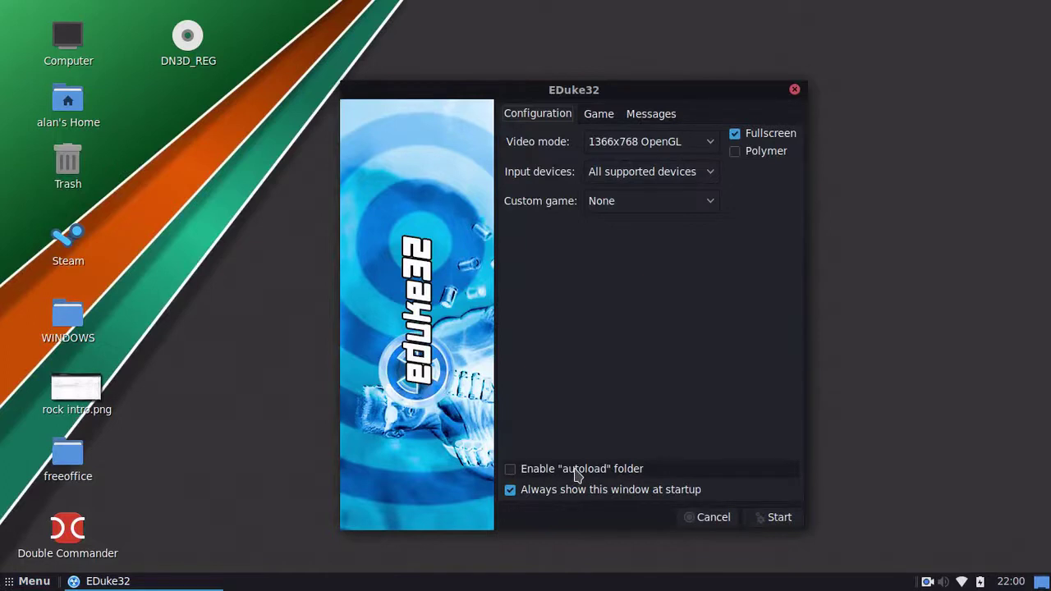
pyautogui.click(631, 118)
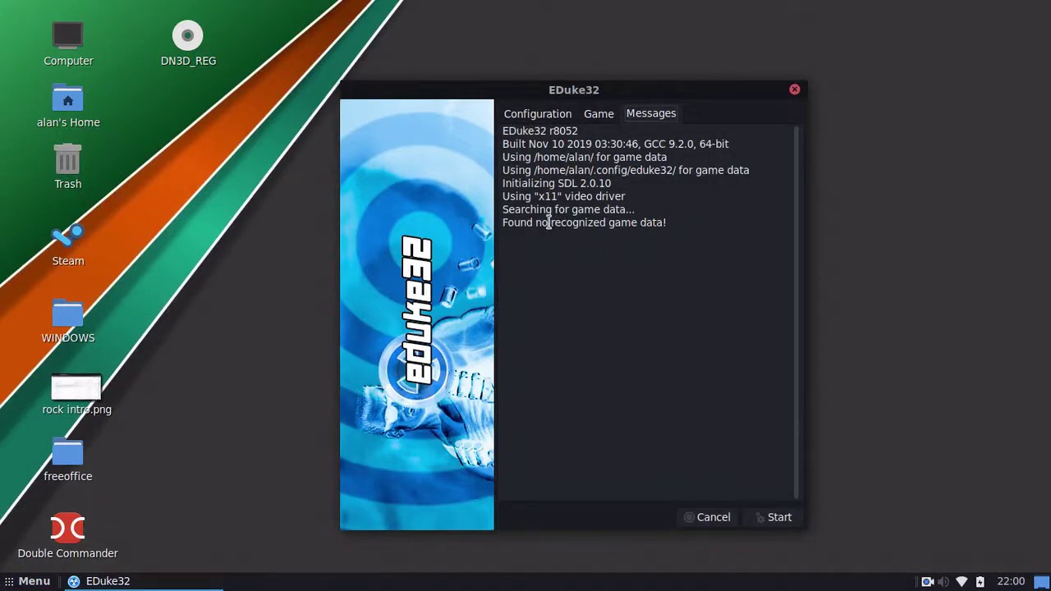
pyautogui.click(533, 115)
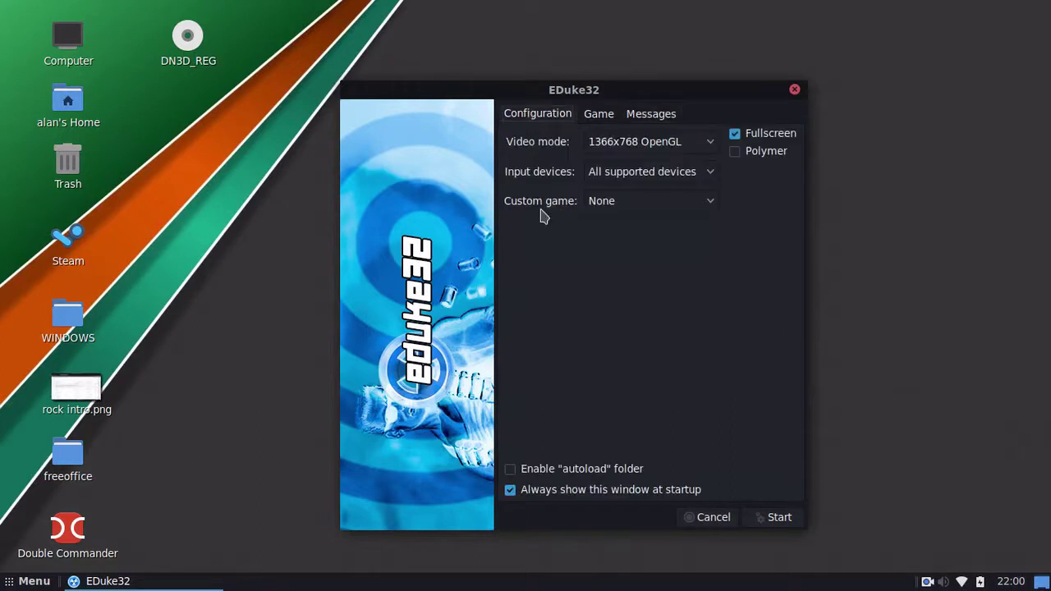
pyautogui.click(510, 469)
pyautogui.click(760, 521)
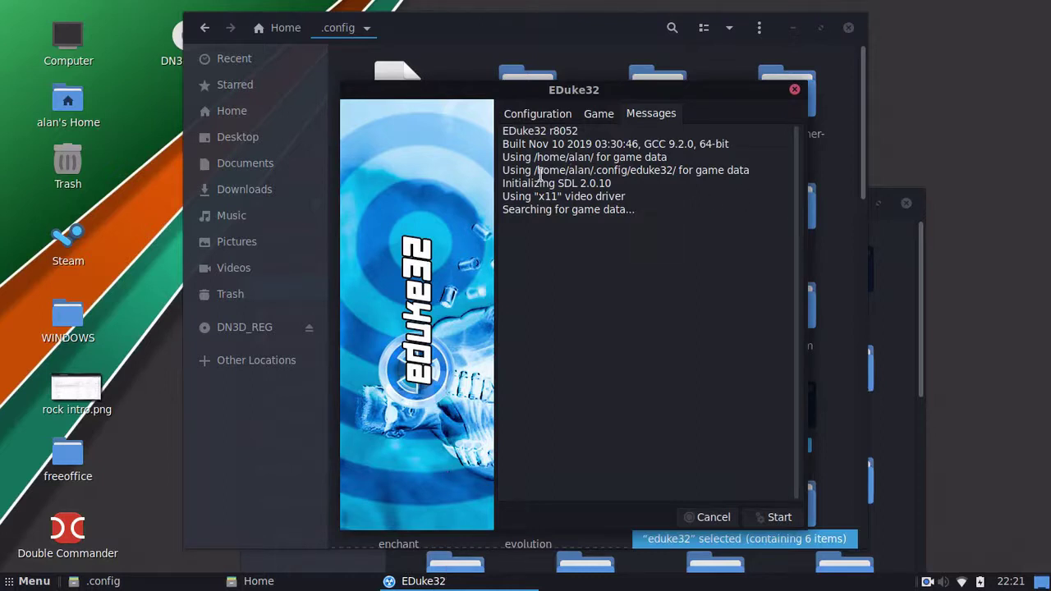
# Highlight the .config/eduke32 game data path in EDuke32's startup messages
pyautogui.moveTo(536, 170); pyautogui.dragTo(677, 161)
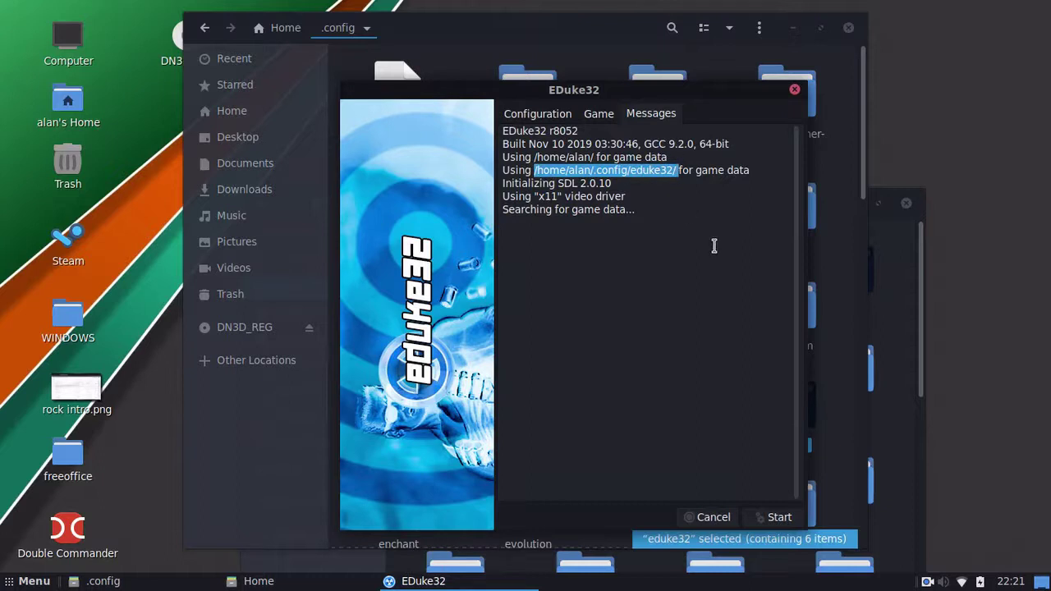
pyautogui.moveTo(533, 157); pyautogui.dragTo(672, 175)
pyautogui.click(547, 172)
pyautogui.moveTo(529, 154); pyautogui.dragTo(614, 170)
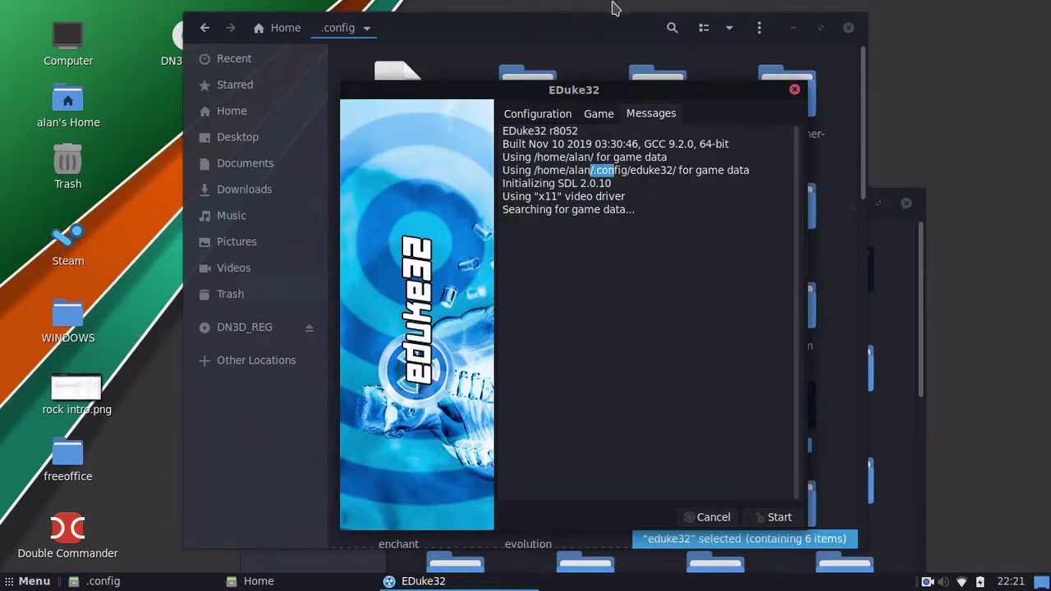
# In the file manager, open .config/eduke32, and locate the source DUKE3D.GRP in the home folder's dosbox/DUKE3D directory
pyautogui.click(614, 35)
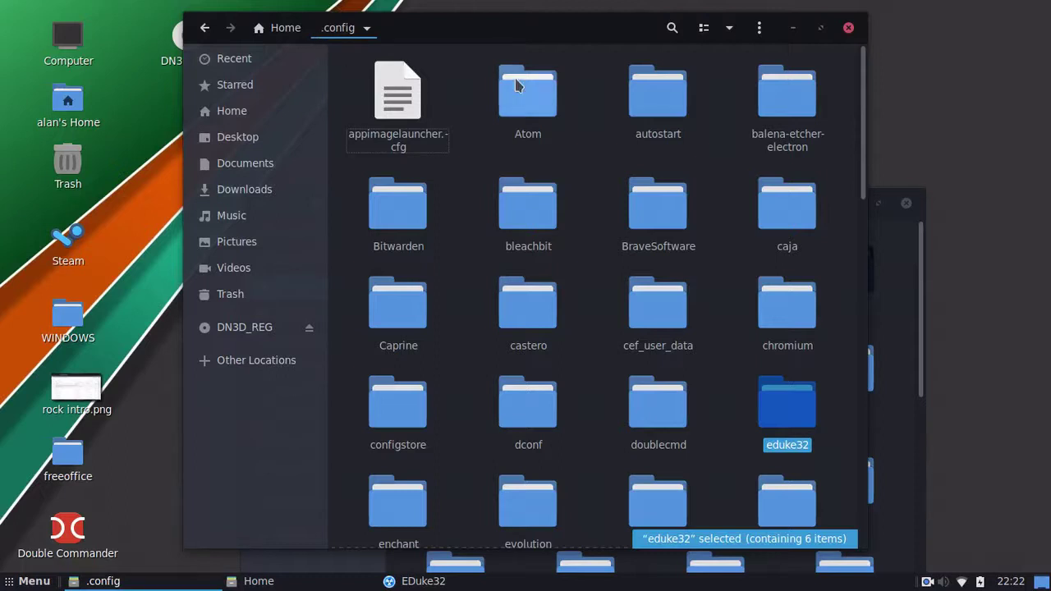
pyautogui.doubleClick(801, 413)
pyautogui.click(909, 353)
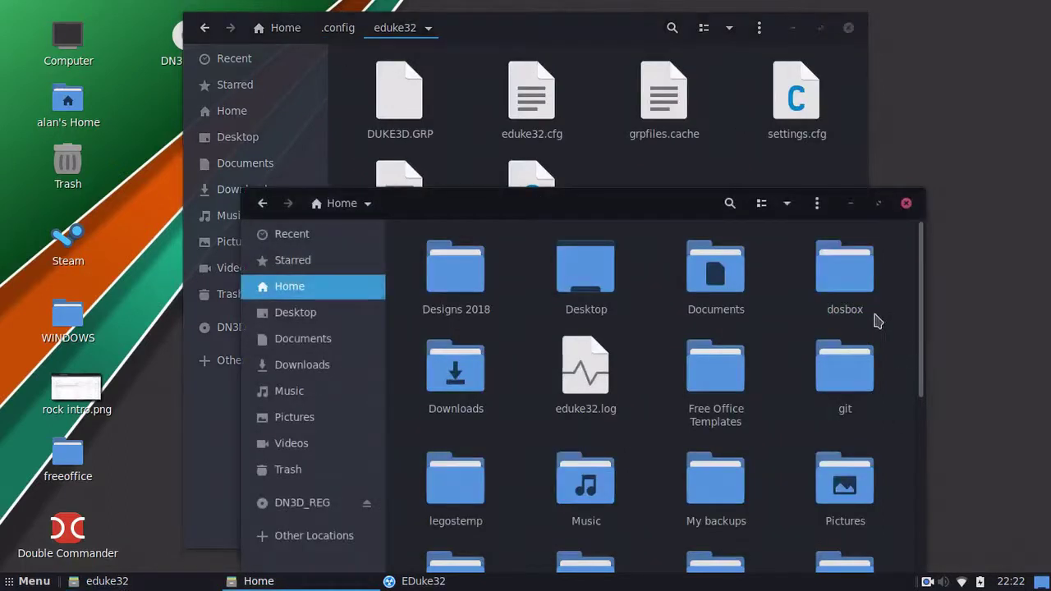
pyautogui.doubleClick(838, 267)
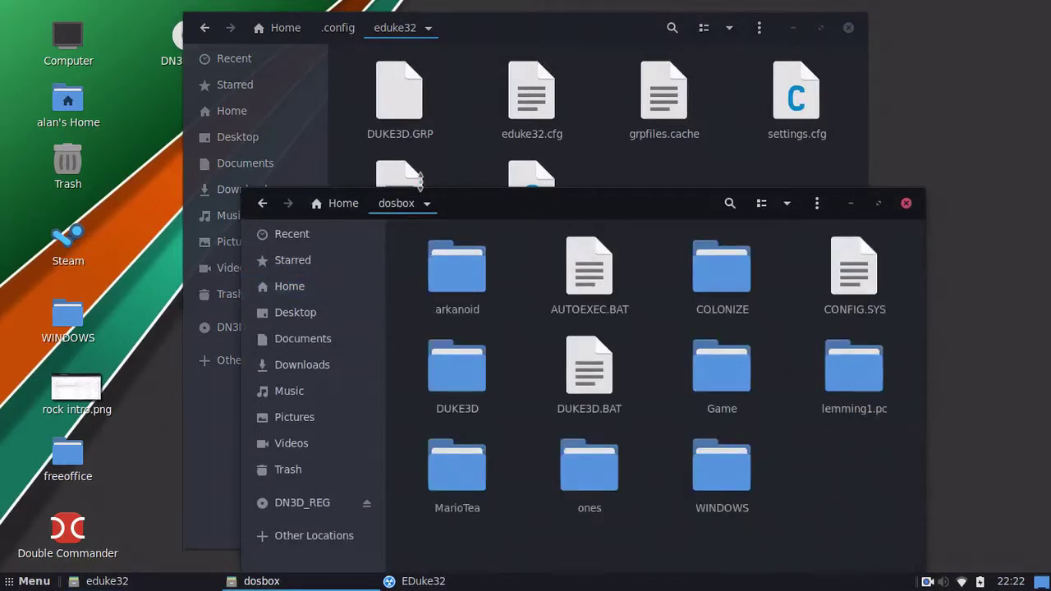
pyautogui.doubleClick(466, 383)
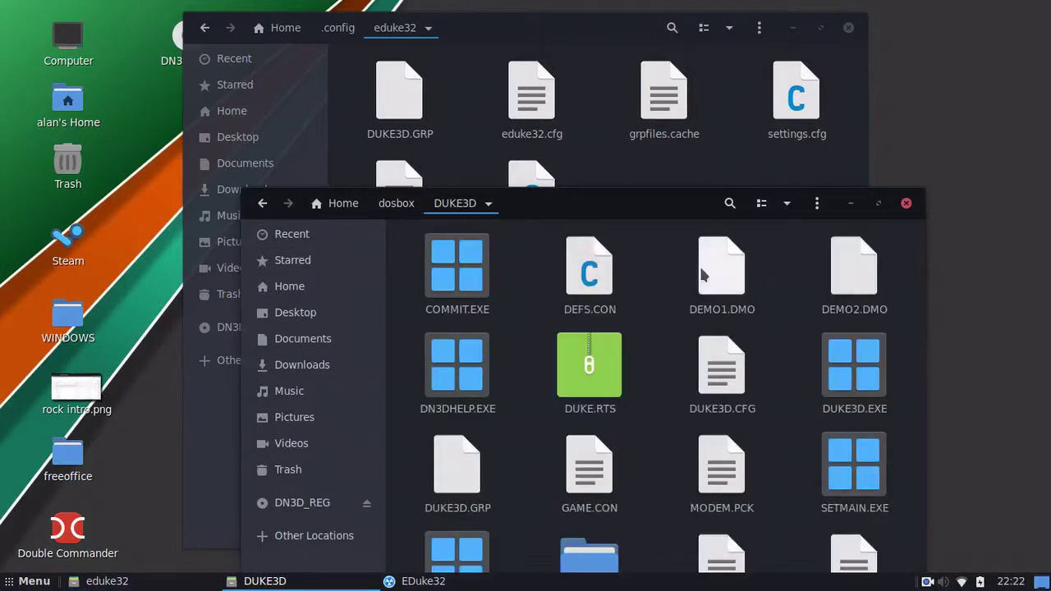
pyautogui.click(465, 481)
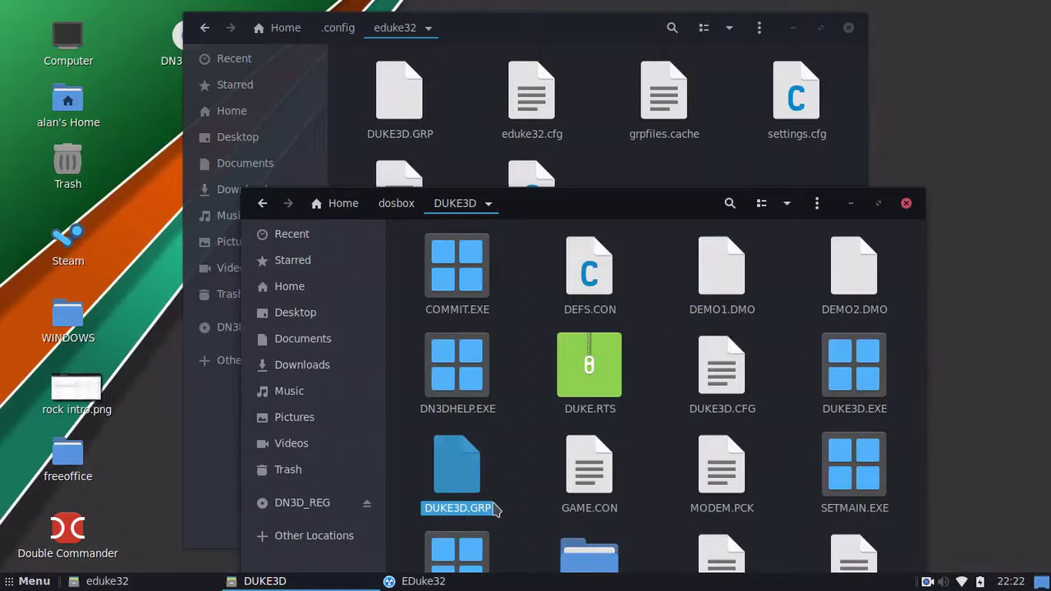
# Return to the eduke32 folder's contents and close both file manager windows
pyautogui.click(463, 113)
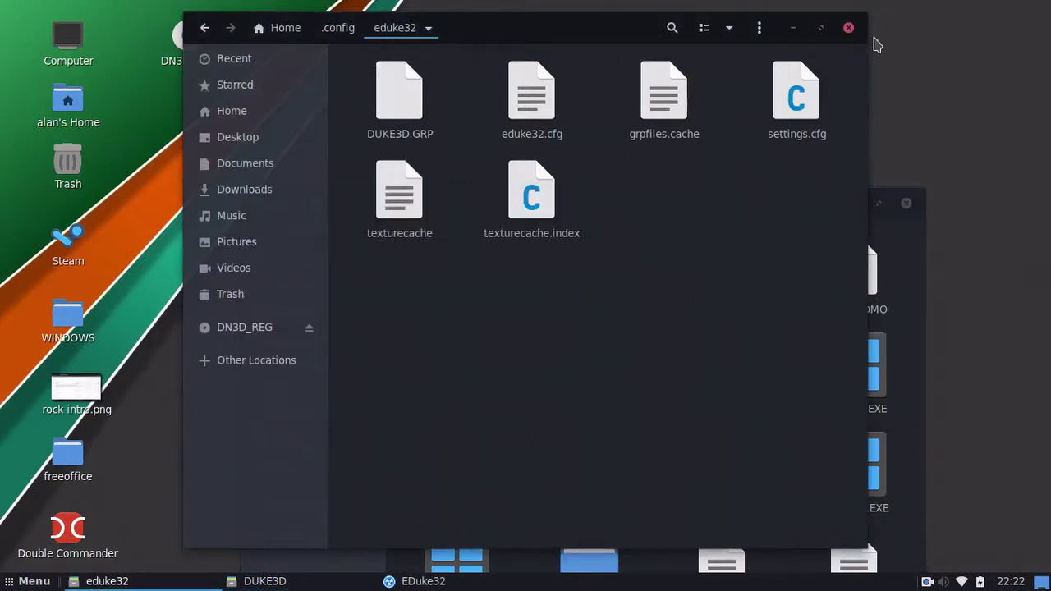
pyautogui.click(848, 27)
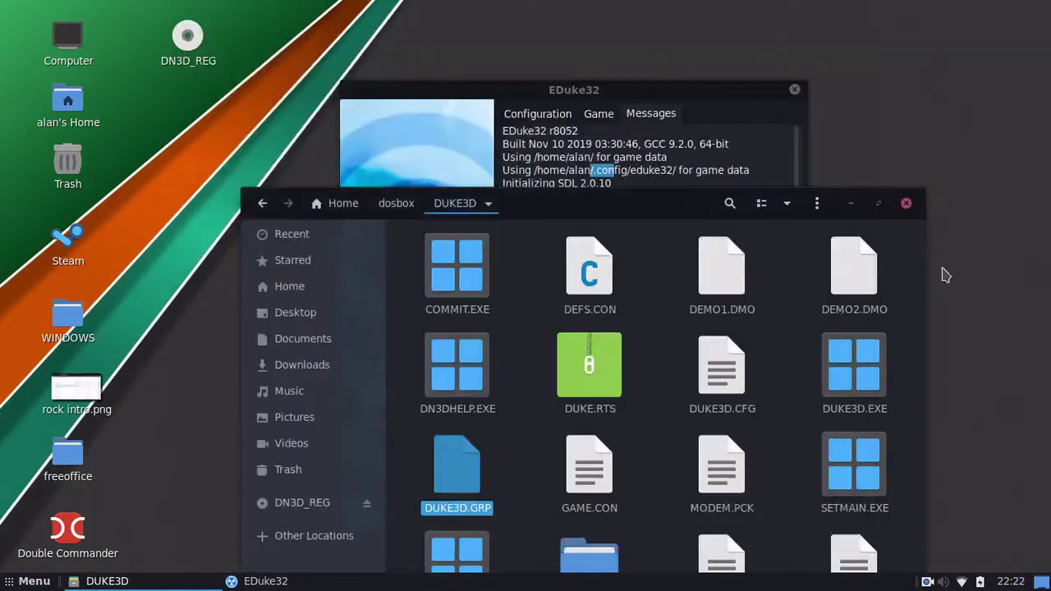
pyautogui.click(906, 204)
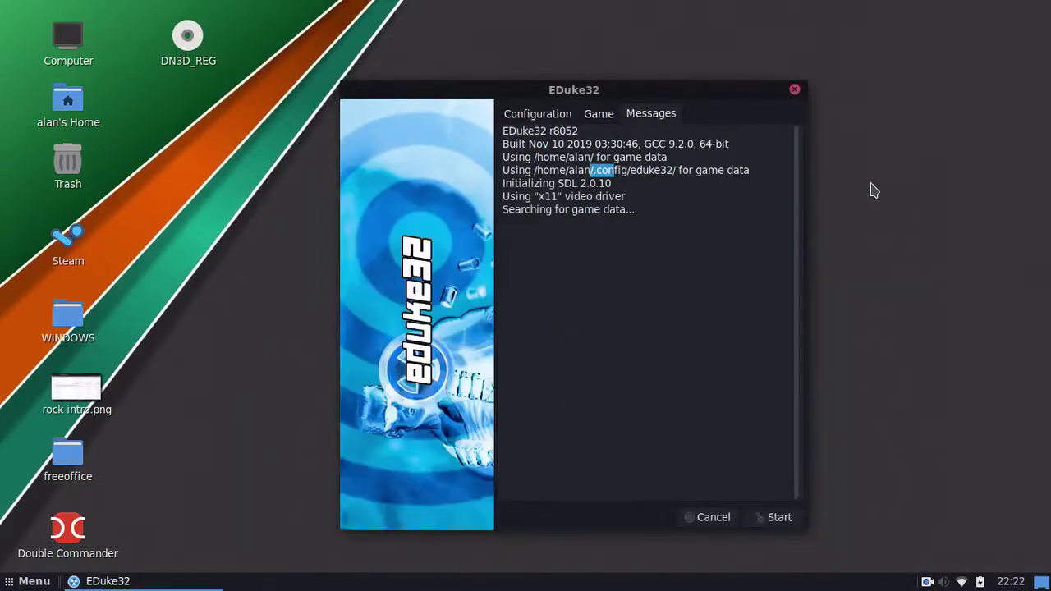
# Enable the Polymer option in EDuke32's configuration and disable it again
pyautogui.click(549, 113)
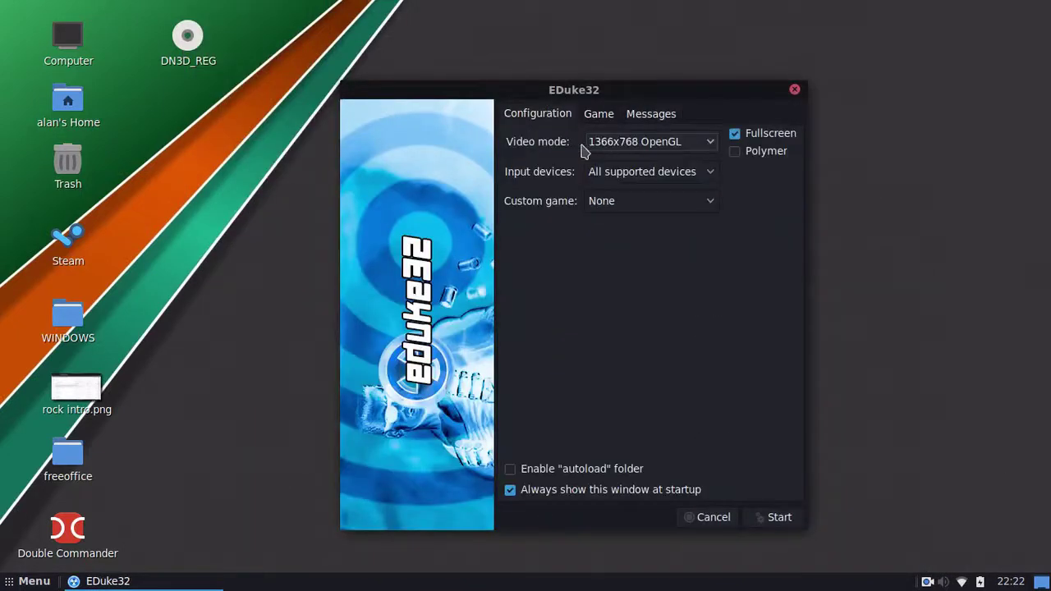
pyautogui.click(754, 159)
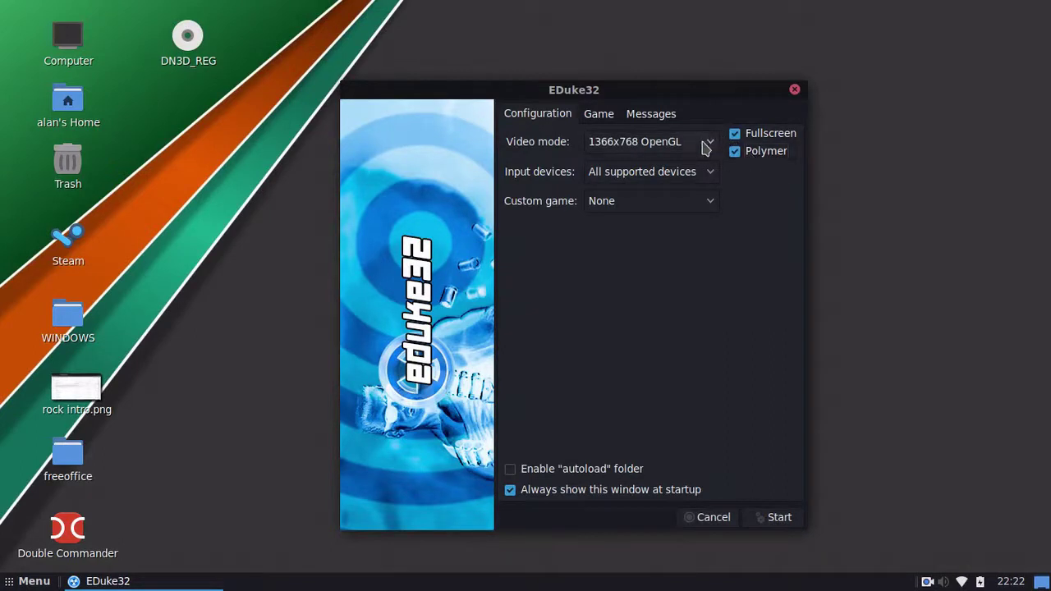
pyautogui.click(771, 160)
# Try the 640x480 software video mode and set the mode back to 1366x768 OpenGL
pyautogui.click(683, 141)
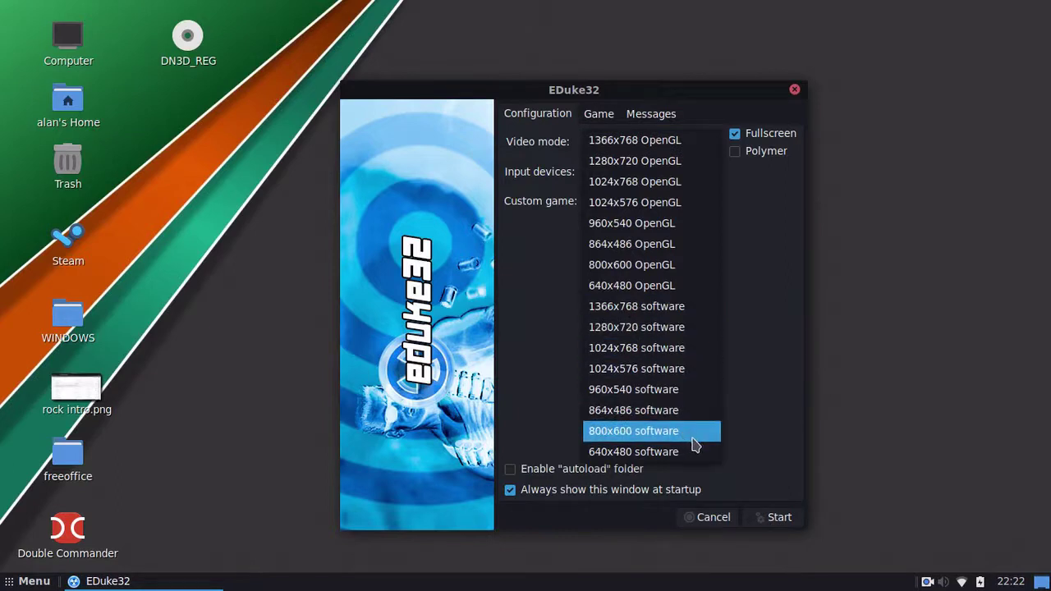
pyautogui.click(627, 457)
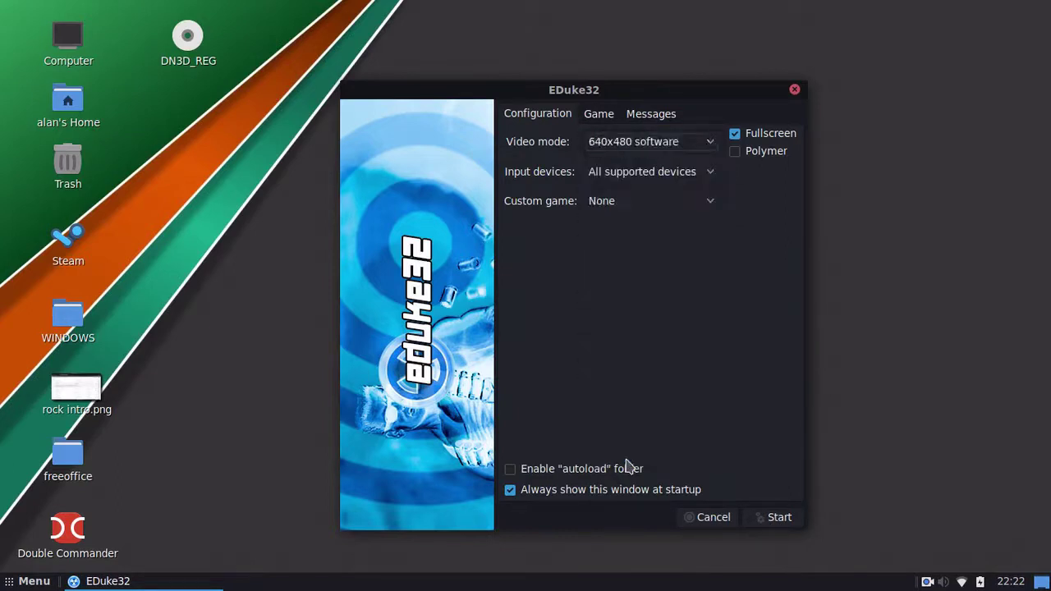
pyautogui.click(642, 142)
pyautogui.scroll(2, 618, 135)
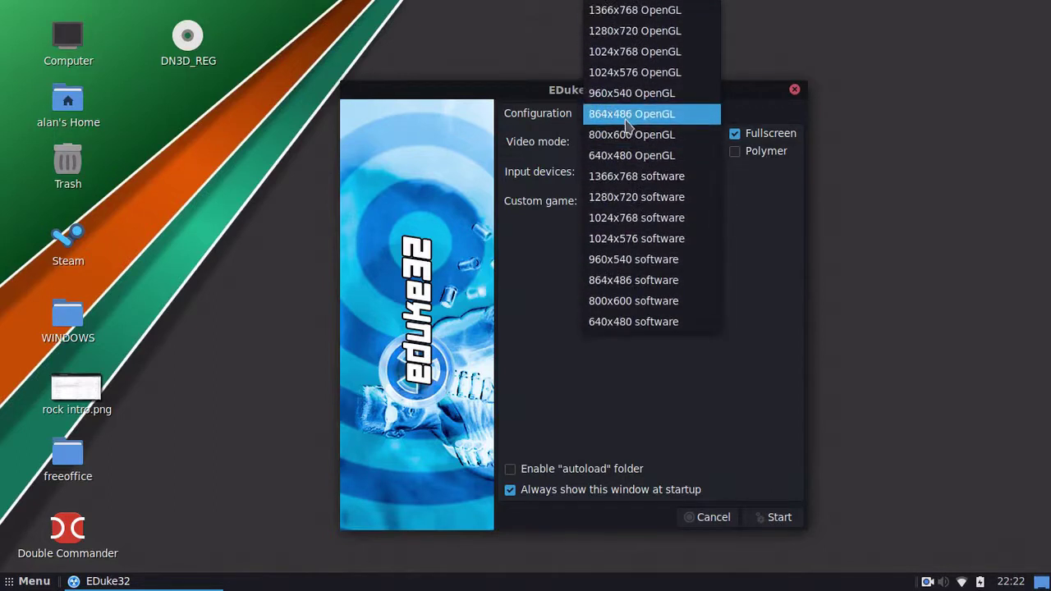
pyautogui.click(618, 12)
# Check the Duke Nukem 3D entry in the game selection and start the game
pyautogui.click(613, 119)
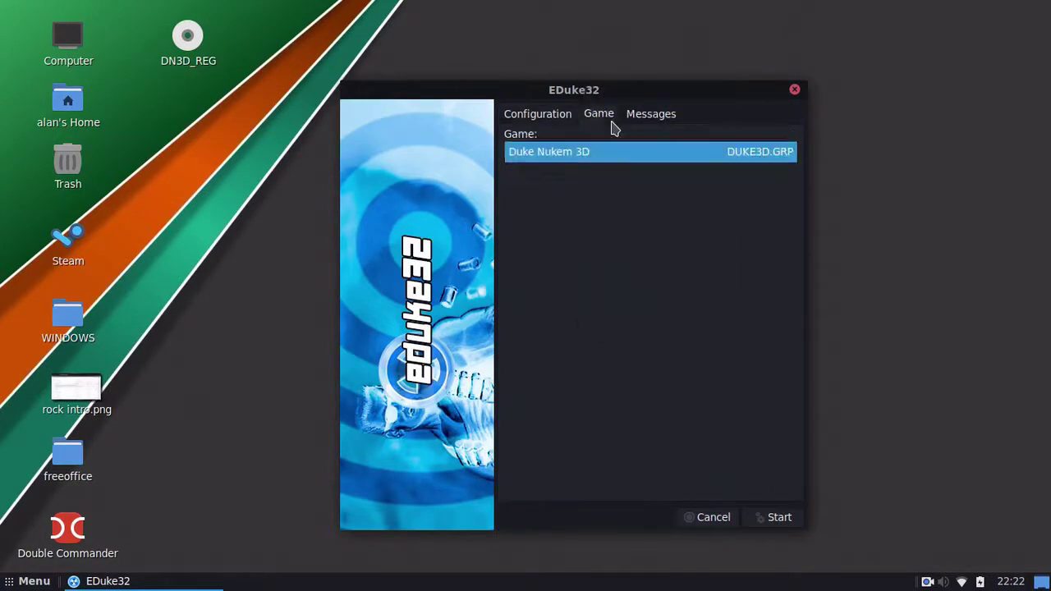
pyautogui.click(538, 120)
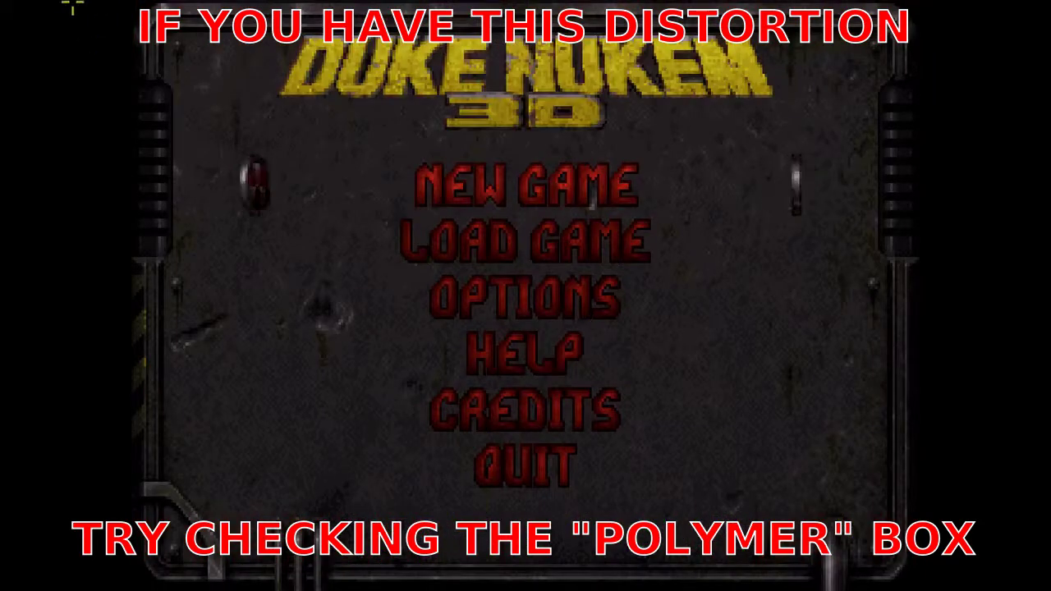
# View the new game's episode selection, return to the main menu and quit Duke Nukem 3D
pyautogui.click(547, 187)
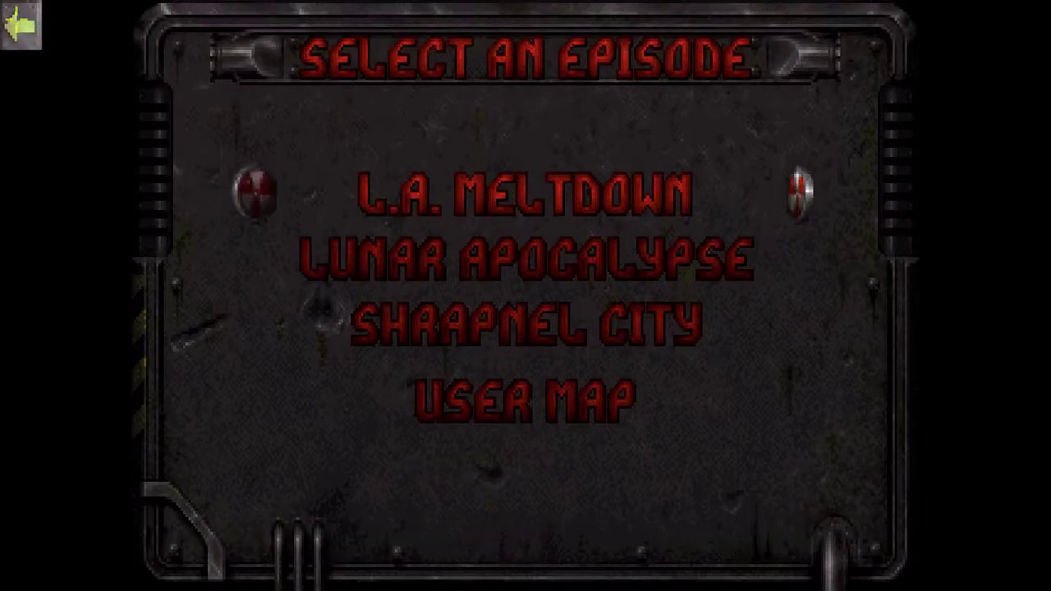
pyautogui.click(21, 25)
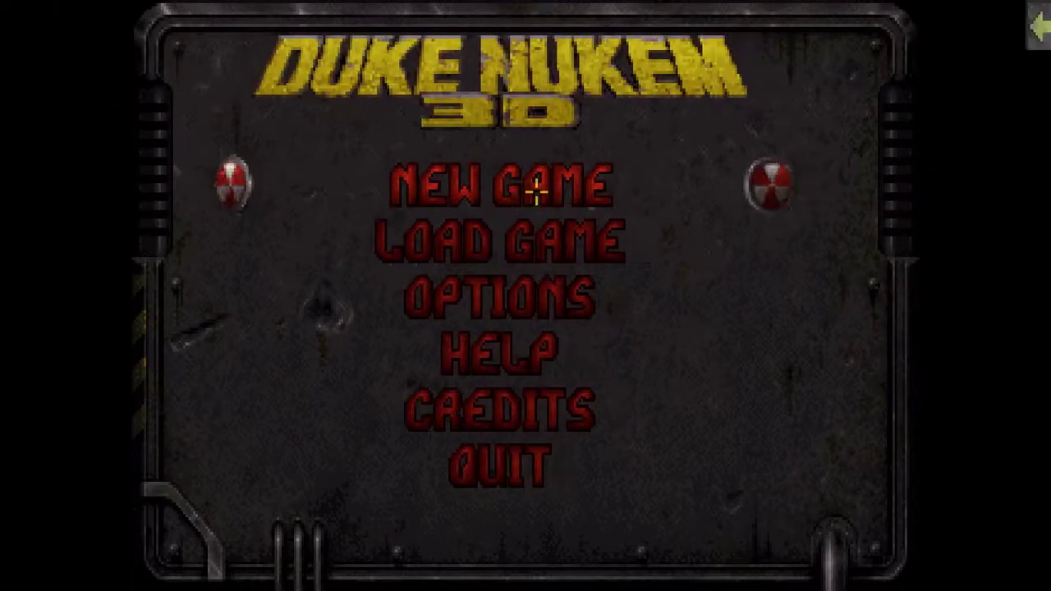
pyautogui.click(534, 198)
pyautogui.press('Escape')
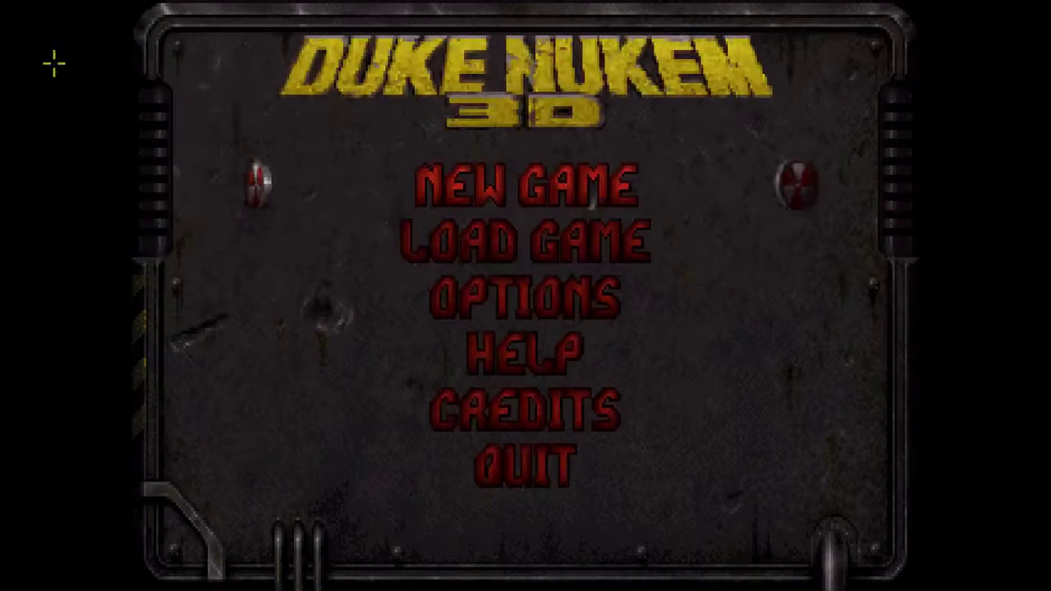
pyautogui.click(501, 465)
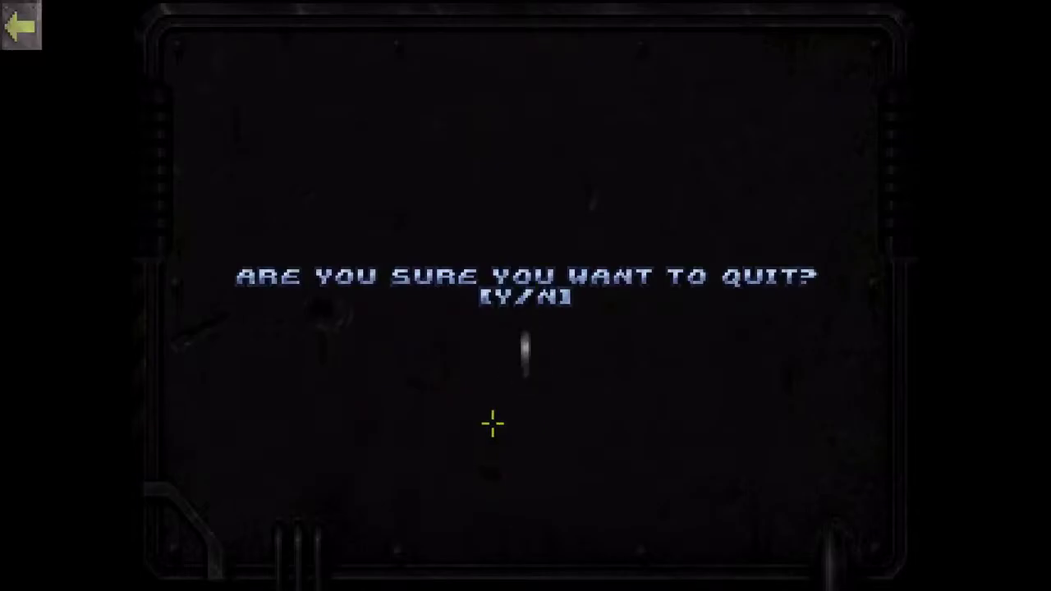
pyautogui.press('y')
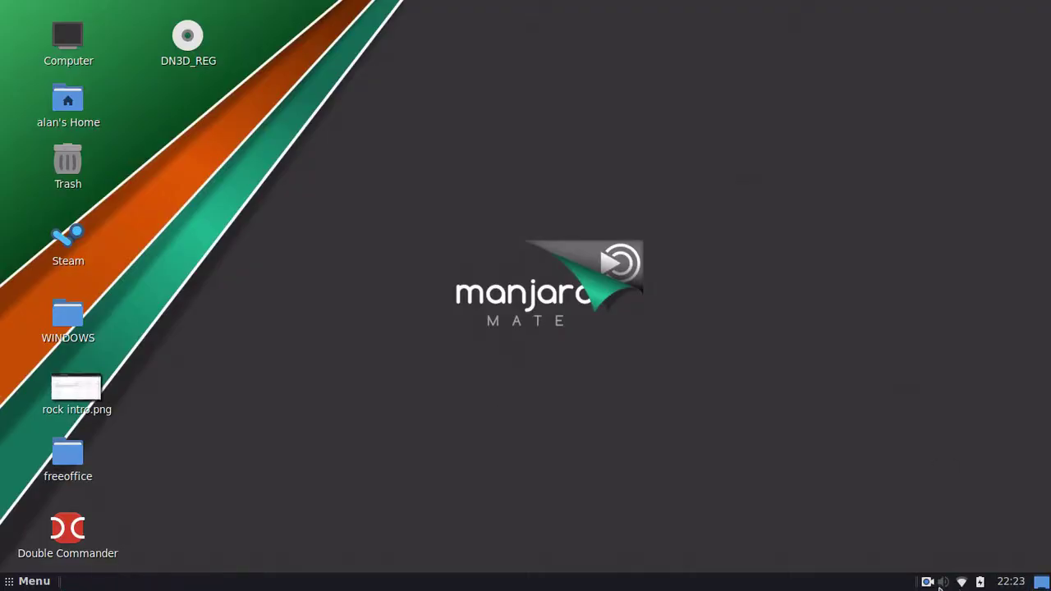
# Unmute the system sound in the desktop's volume control and close the control
pyautogui.click(941, 583)
pyautogui.click(941, 493)
pyautogui.click(227, 391)
# Relaunch Duke Nukem 3D through EDuke32 and open the Sound Setup options in the game
pyautogui.click(31, 581)
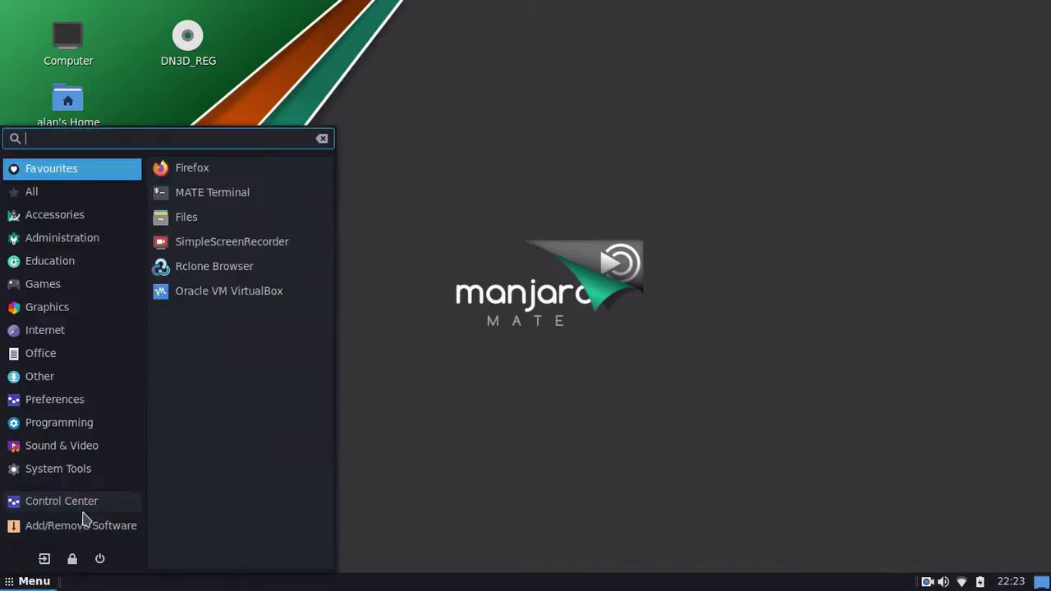
pyautogui.click(87, 288)
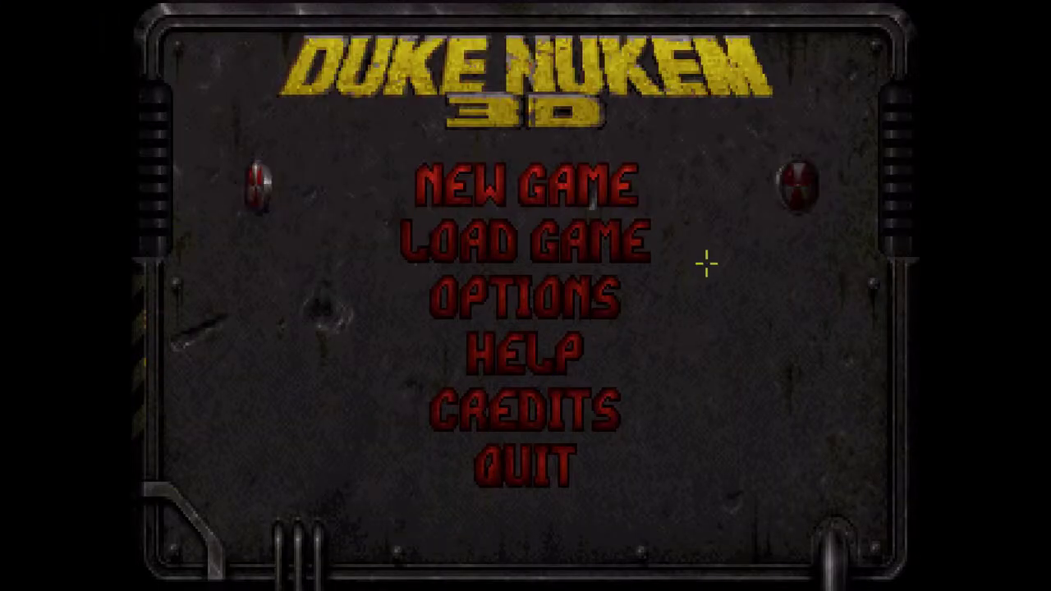
pyautogui.click(597, 287)
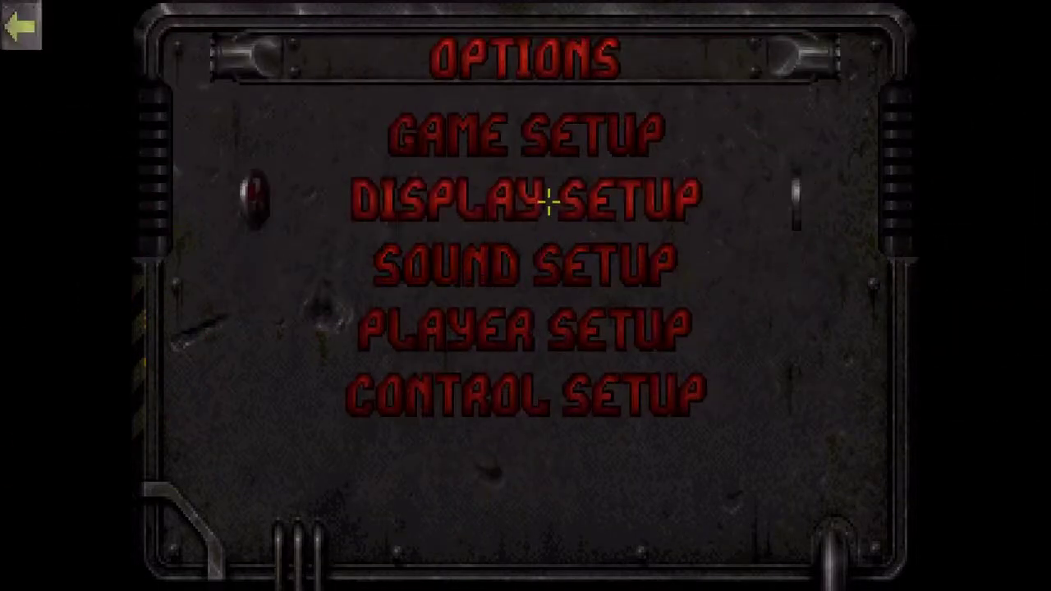
pyautogui.click(536, 265)
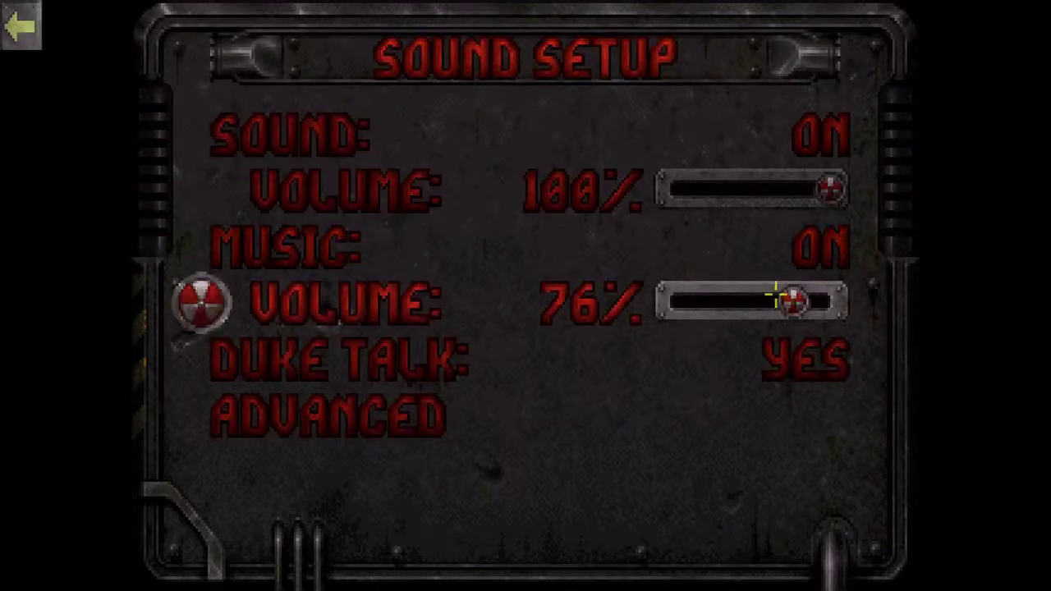
# Raise the music volume to 100% in Sound Setup and return to the main menu
pyautogui.moveTo(787, 301); pyautogui.dragTo(851, 301)
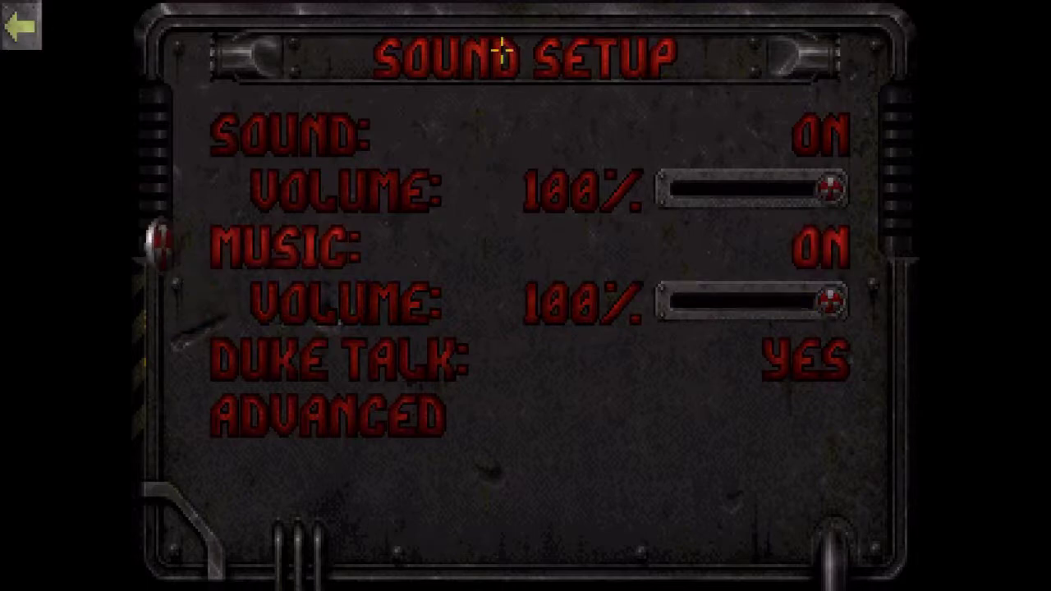
pyautogui.press('Escape')
pyautogui.press('Escape')
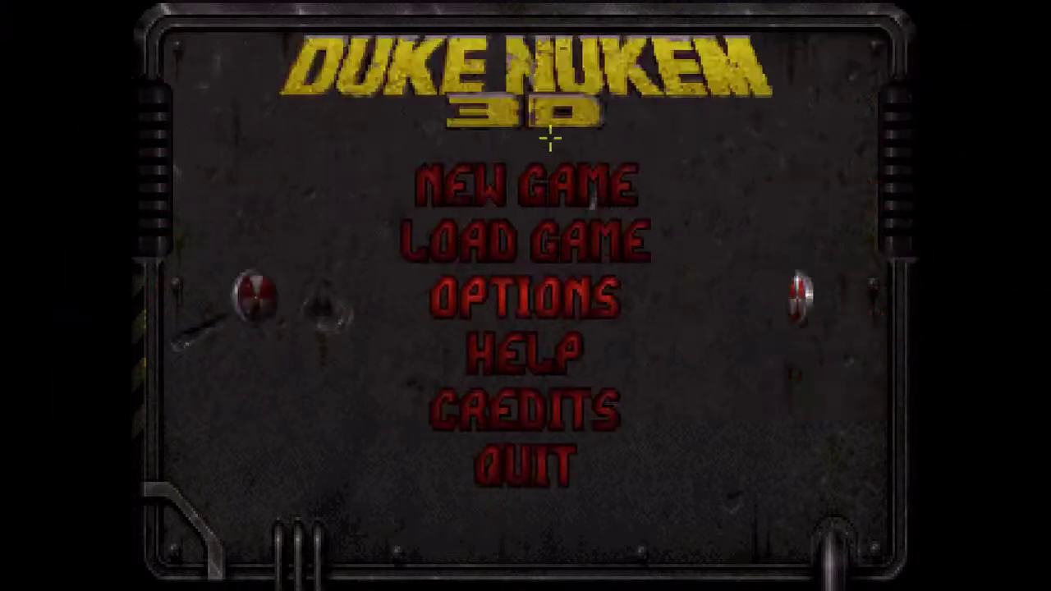
# Start a new game in the first episode at the Piece of Cake skill level
pyautogui.click(558, 176)
pyautogui.click(555, 192)
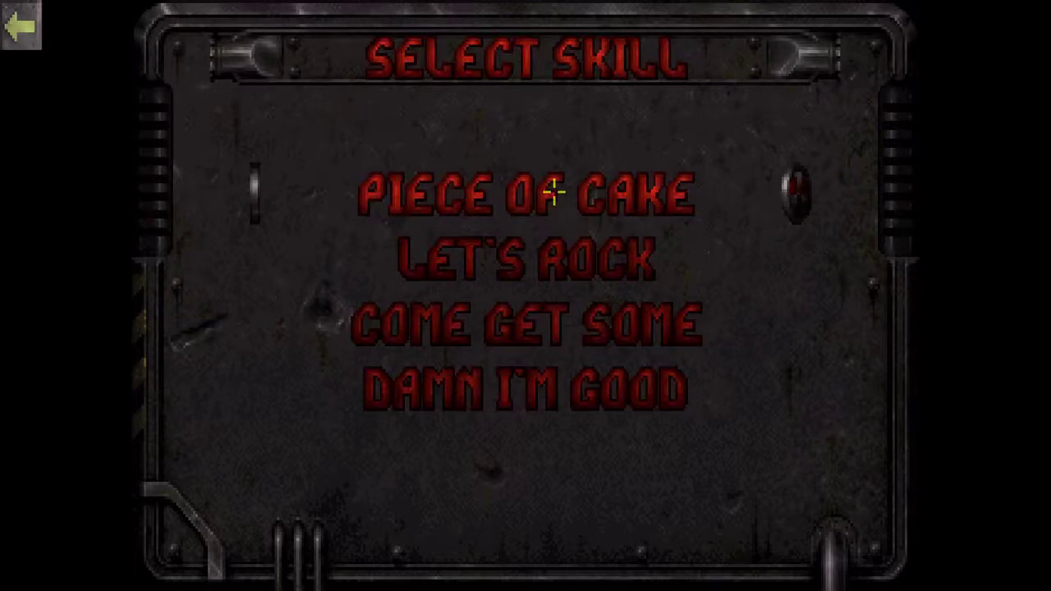
pyautogui.click(556, 192)
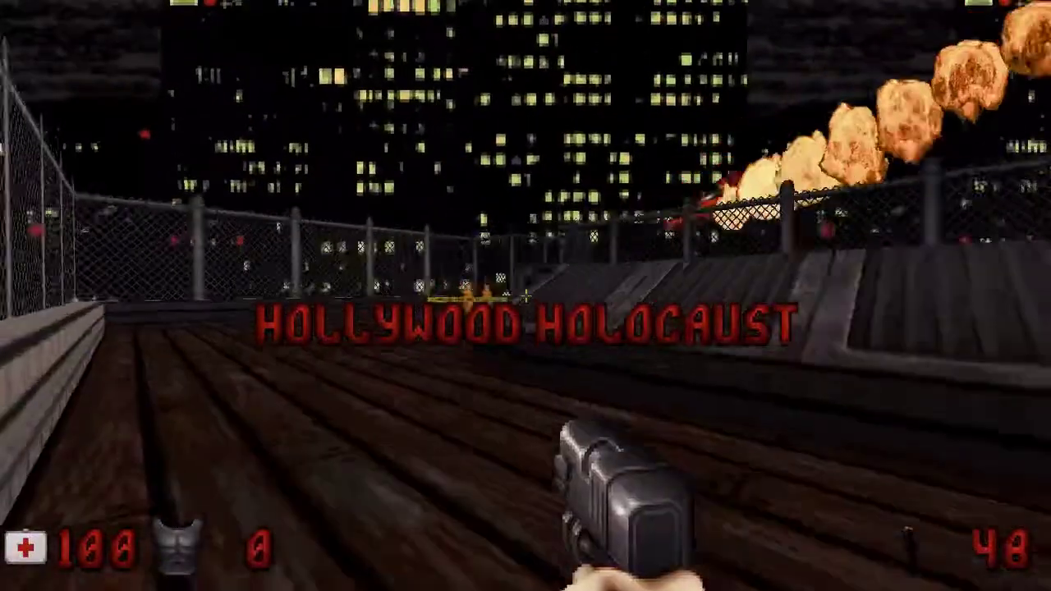
# Advance from the starting rooftop through the level and open the double doors to the cinema auditorium
pyautogui.press('w')
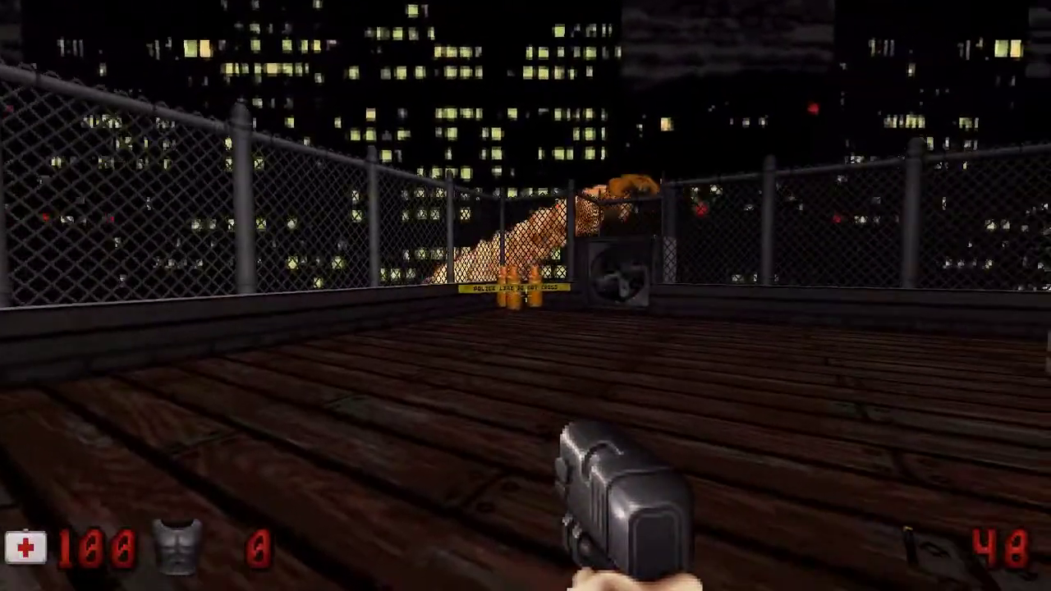
pyautogui.press('w')
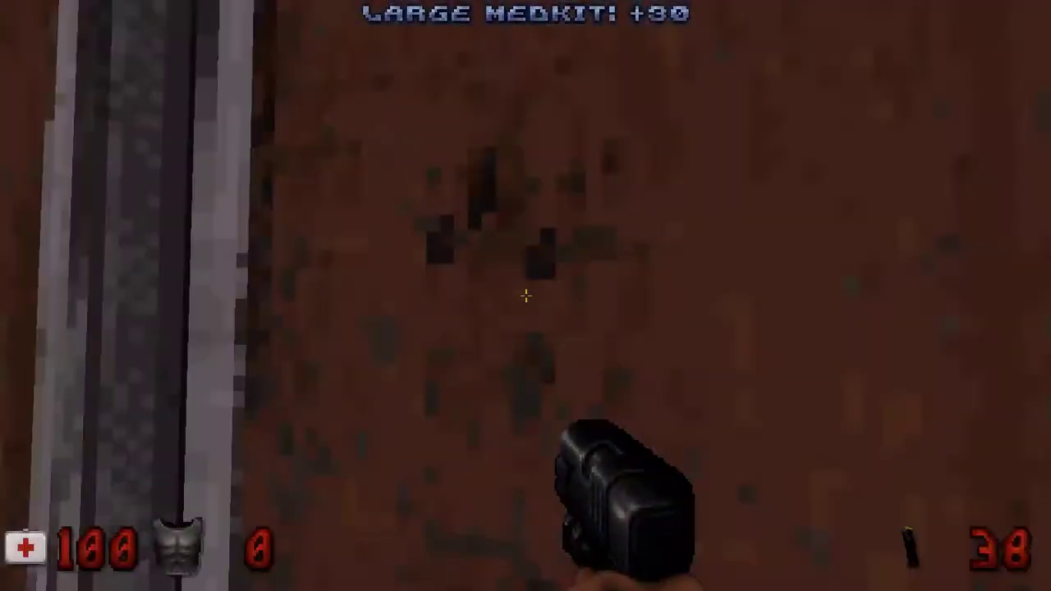
pyautogui.press('Right')
pyautogui.press('space')
pyautogui.press('Up')
pyautogui.press('Right')
pyautogui.press('Up')
pyautogui.press('Right')
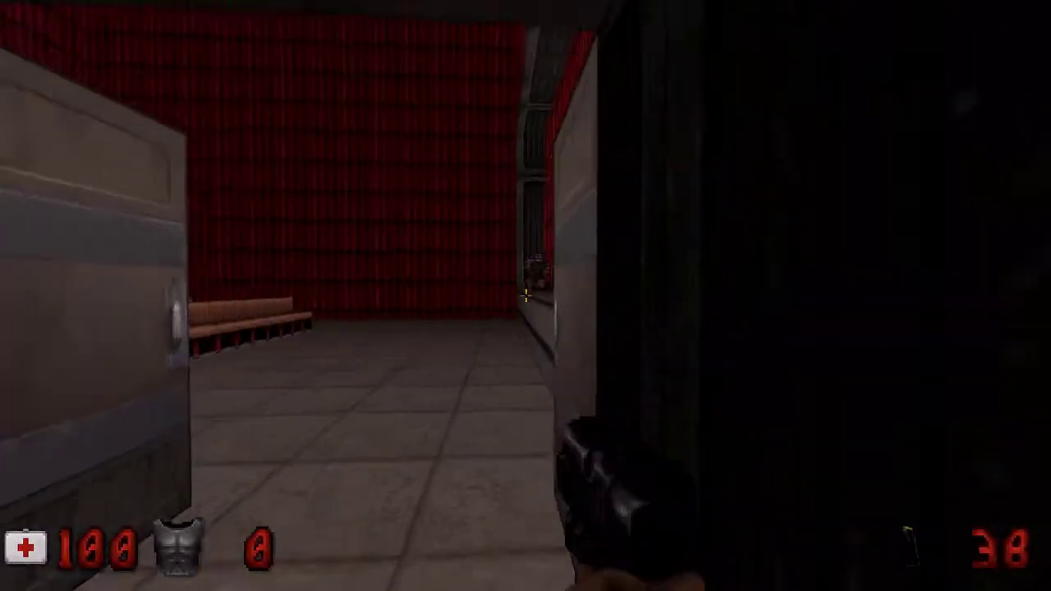
# Enter the auditorium and fire the pistol at the enemy at the far end beside the raised stage
pyautogui.press('Up')
pyautogui.press('ctrl')
pyautogui.press('ctrl')
pyautogui.press('ctrl')
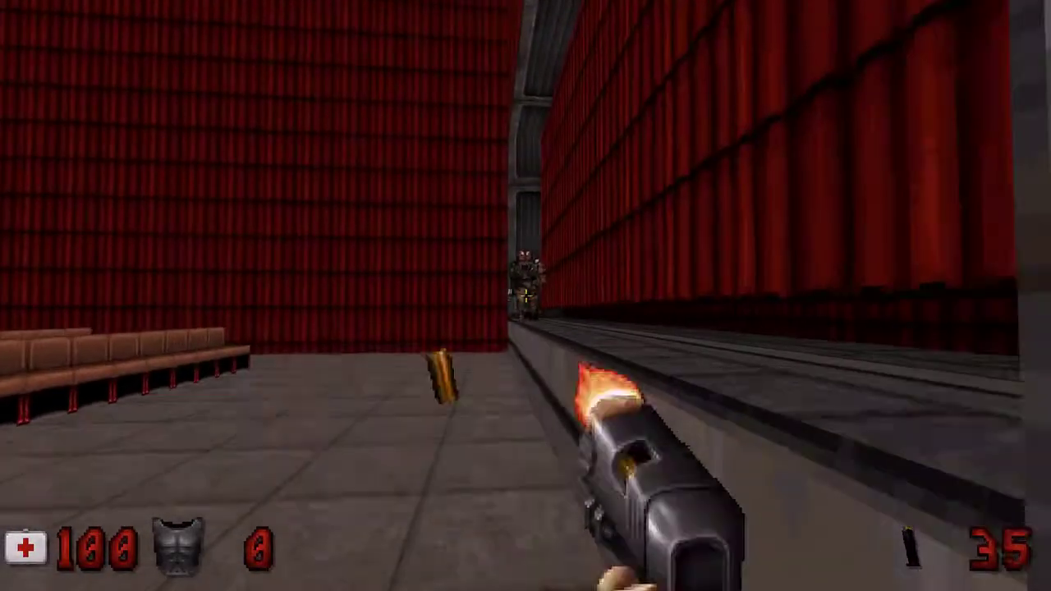
pyautogui.press('ctrl')
pyautogui.press('ctrl')
# Shoot the enemy behind the rows of seats with the pistol and collect the pistol ammo
pyautogui.press('Left')
pyautogui.press('Up')
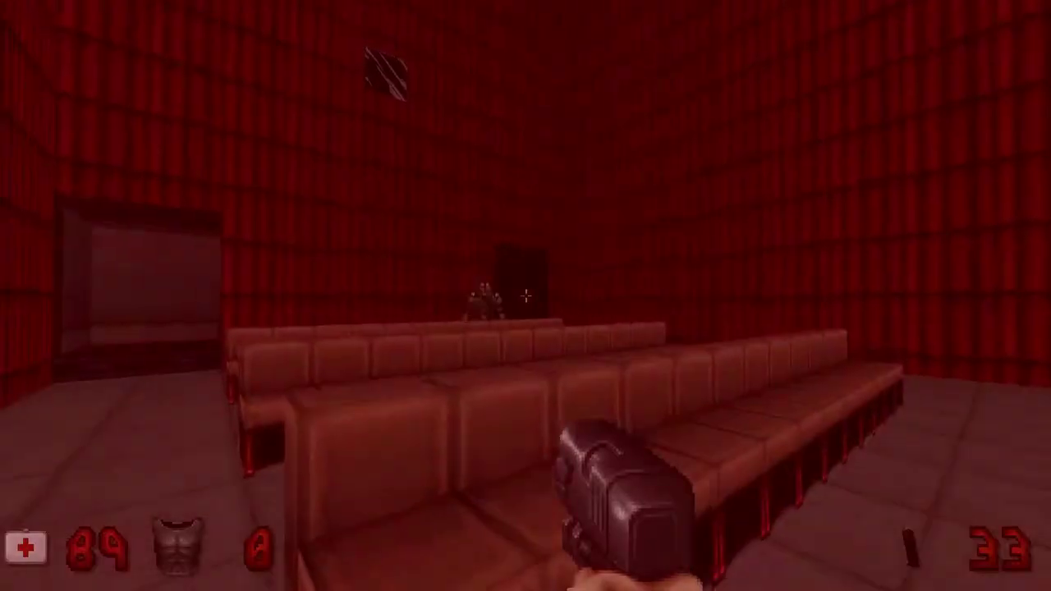
pyautogui.press('Down')
pyautogui.press('Left')
pyautogui.press('ctrl')
pyautogui.press('ctrl')
pyautogui.press('ctrl')
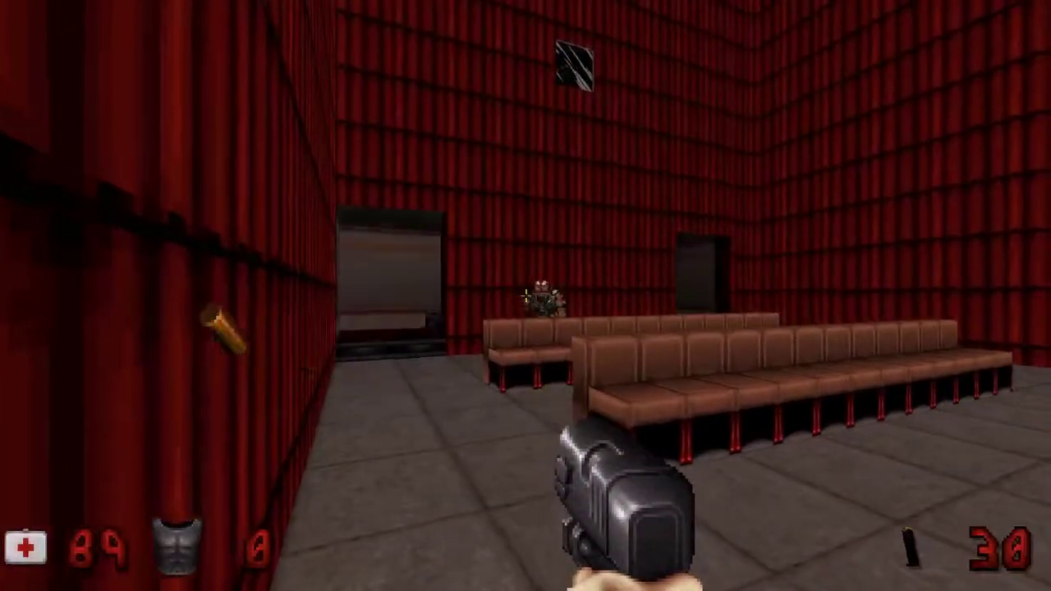
pyautogui.press('Left')
pyautogui.press('ctrl')
pyautogui.press('ctrl')
pyautogui.press('ctrl')
pyautogui.press('Up')
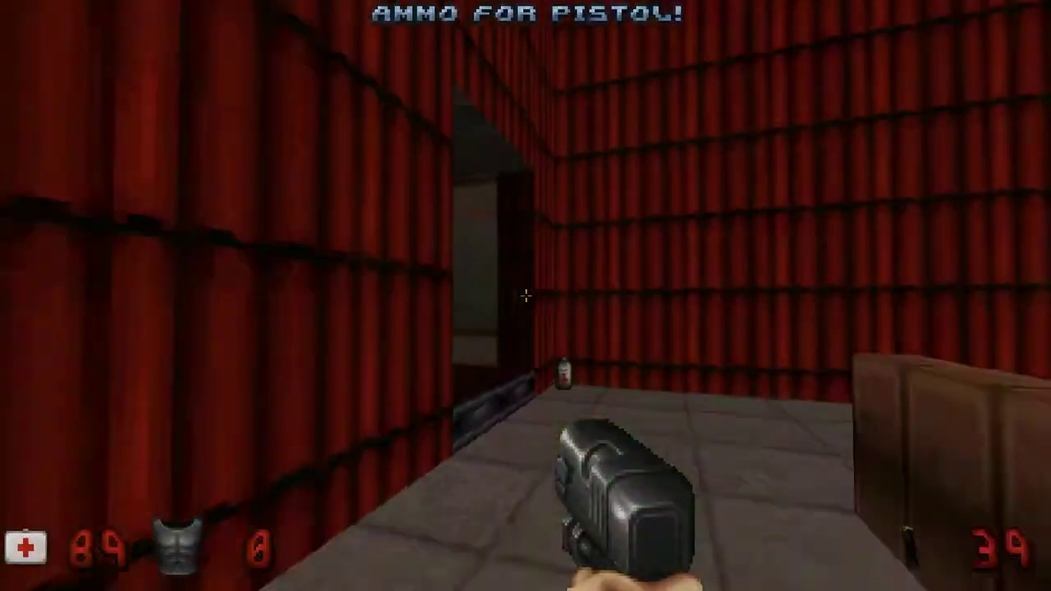
pyautogui.press('Up')
pyautogui.press('`')
pyautogui.press('`')
pyautogui.press('Left')
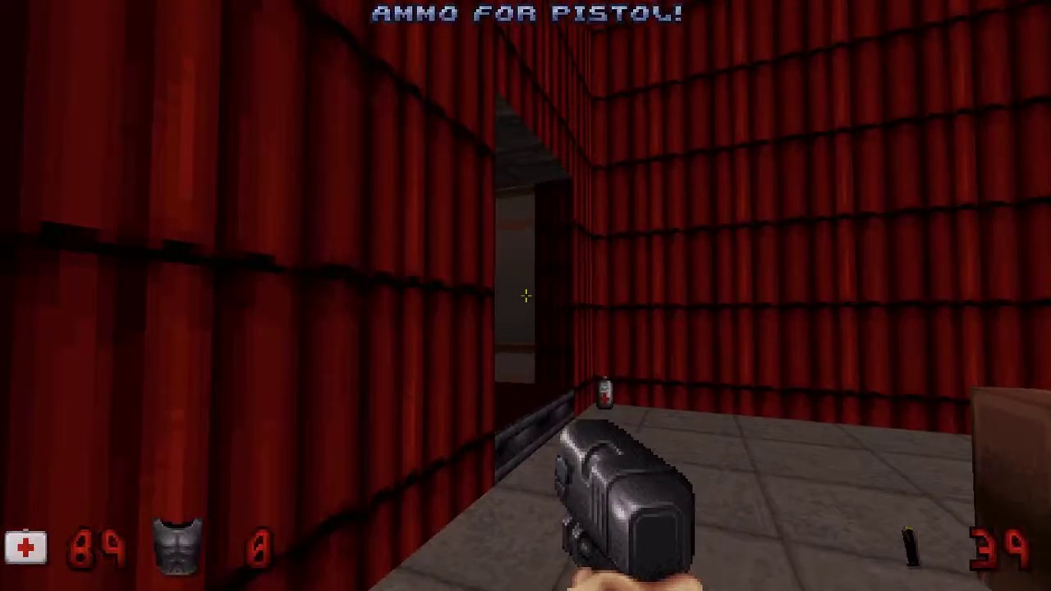
# Quit Duke Nukem 3D from the in-game menu and confirm the exit to the desktop
pyautogui.press('Escape')
pyautogui.press('Up')
pyautogui.press('Return')
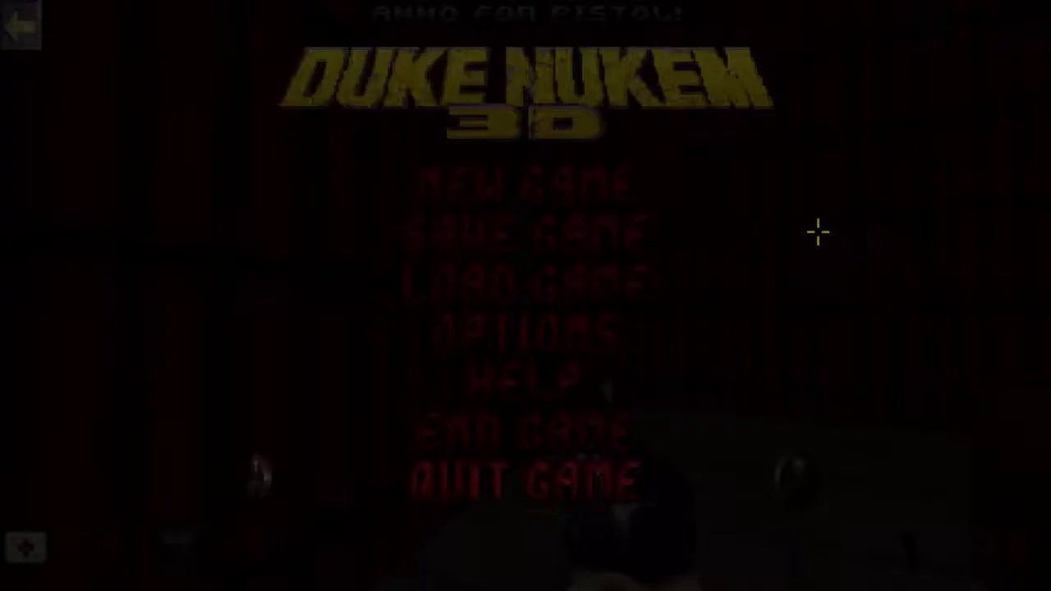
pyautogui.press('y')
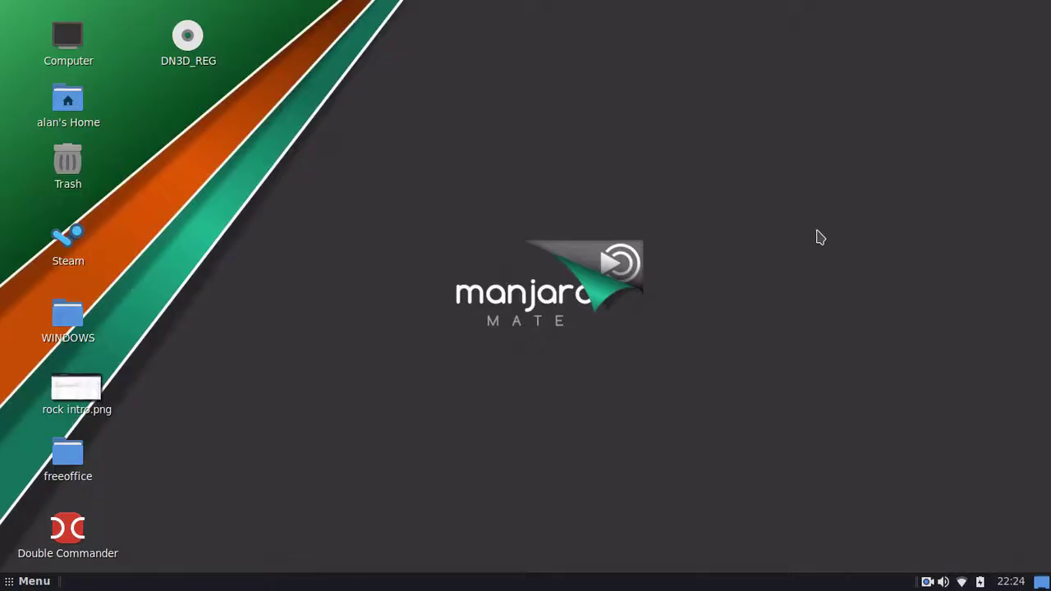